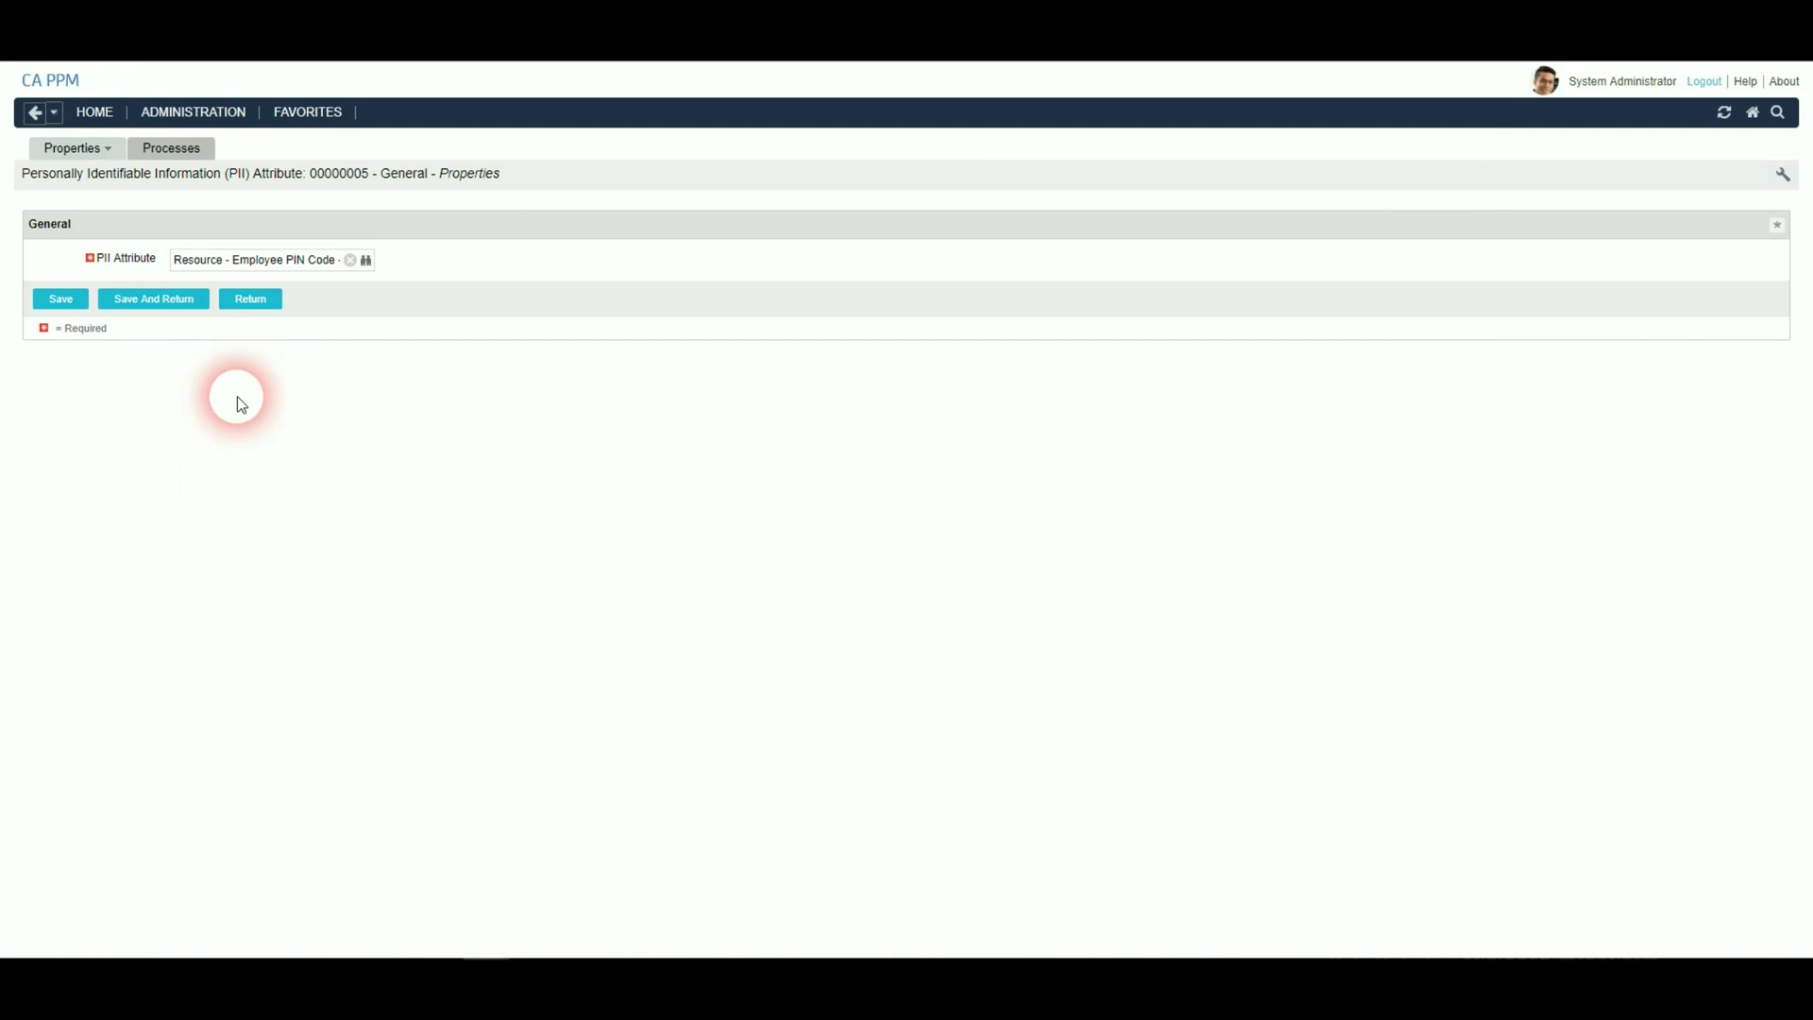
Step: Open the Resource object's views for the IT partition and edit the Resource Labor layout
left_click(195, 111)
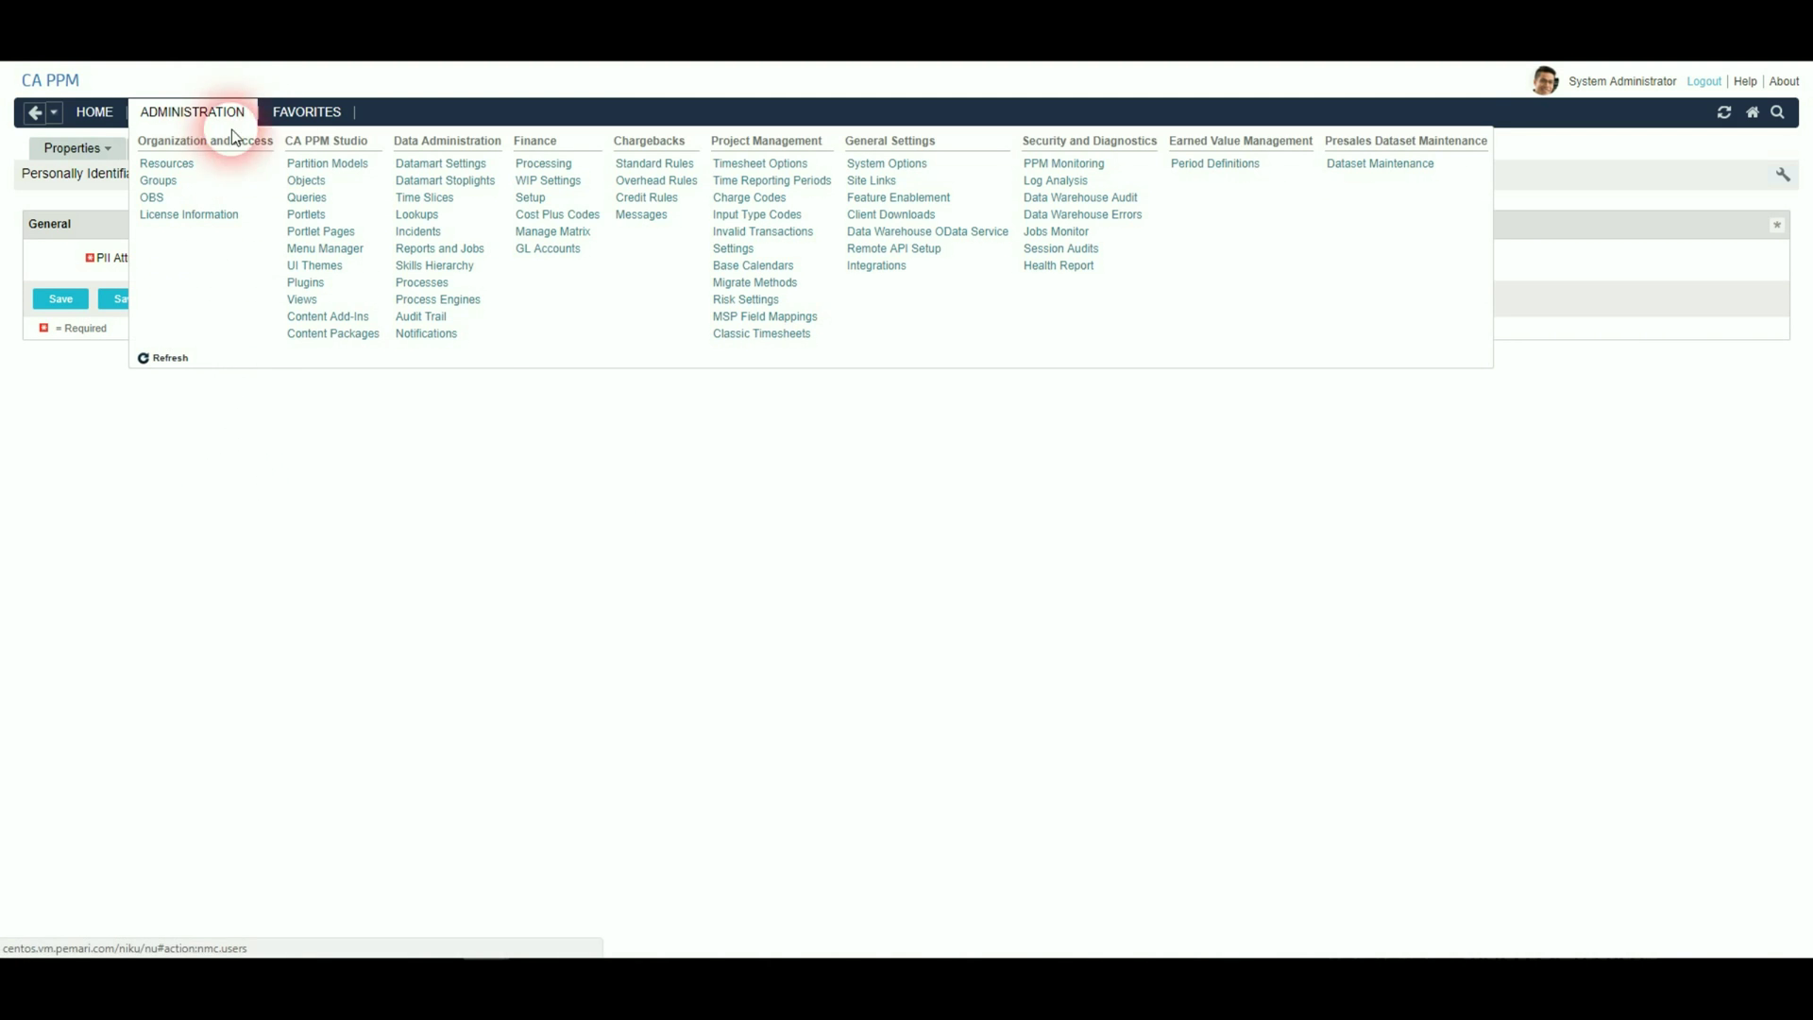
left_click(306, 180)
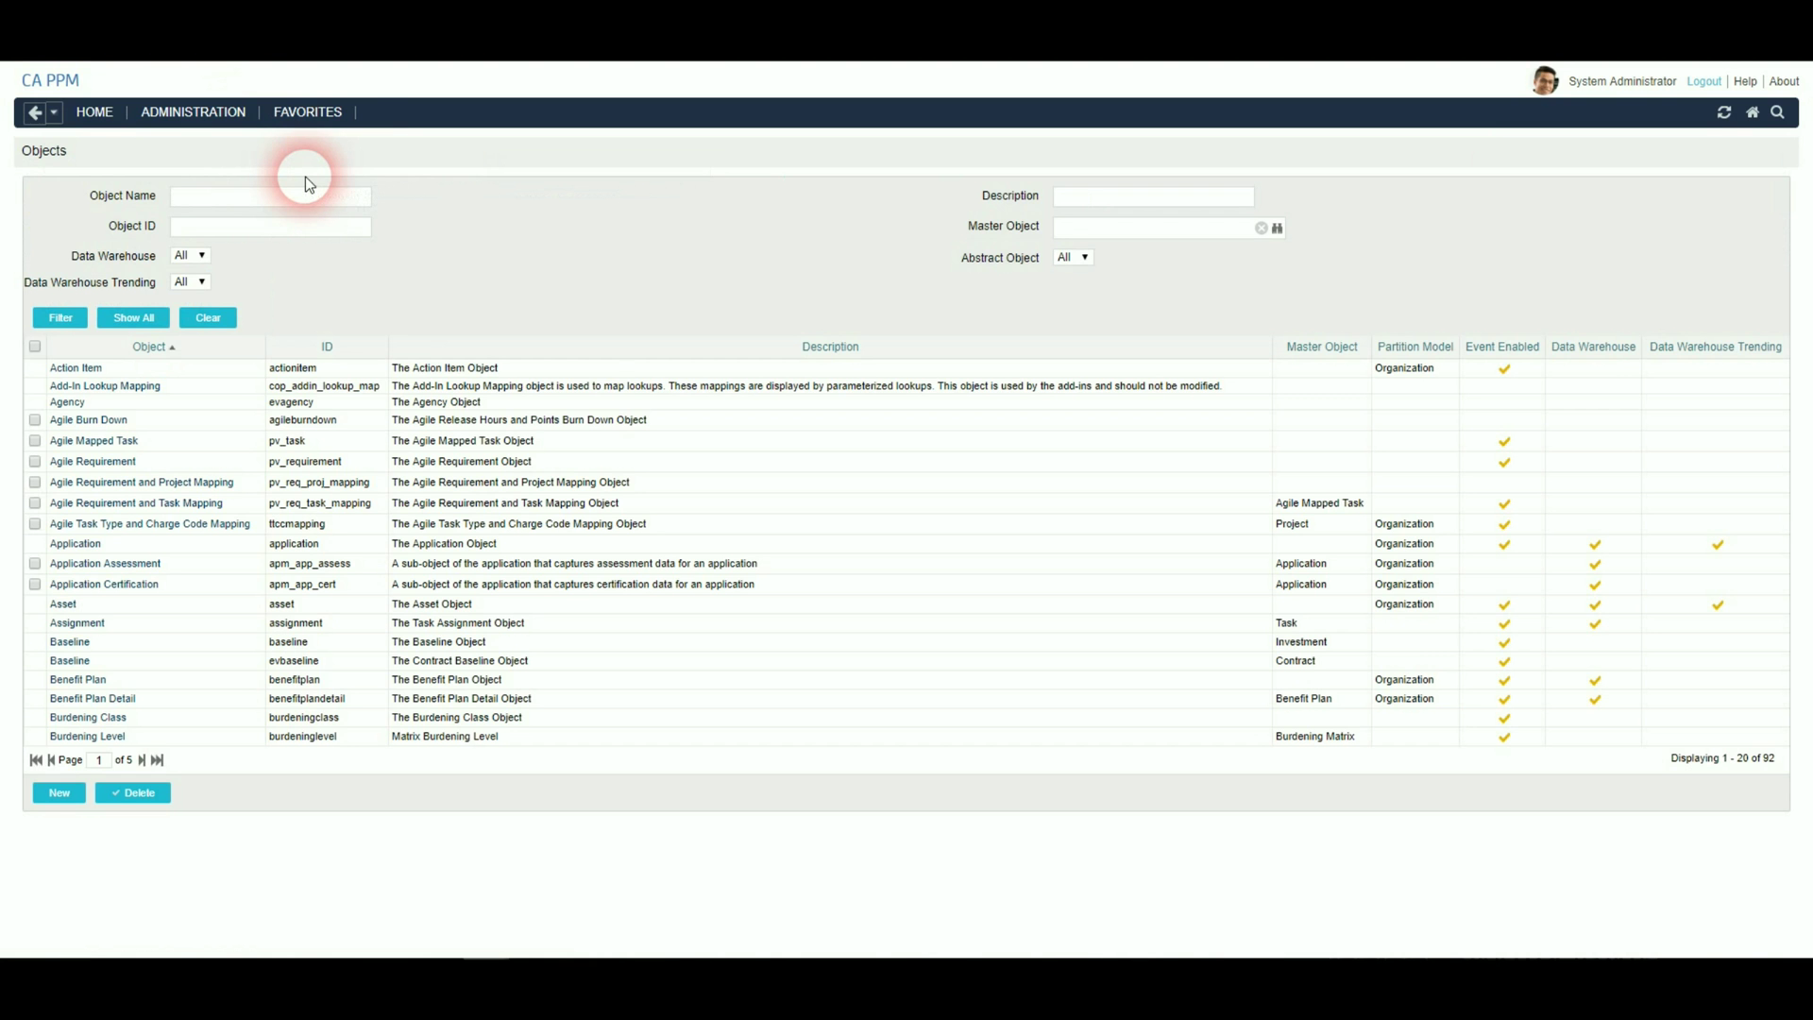
type("res")
left_click(60, 319)
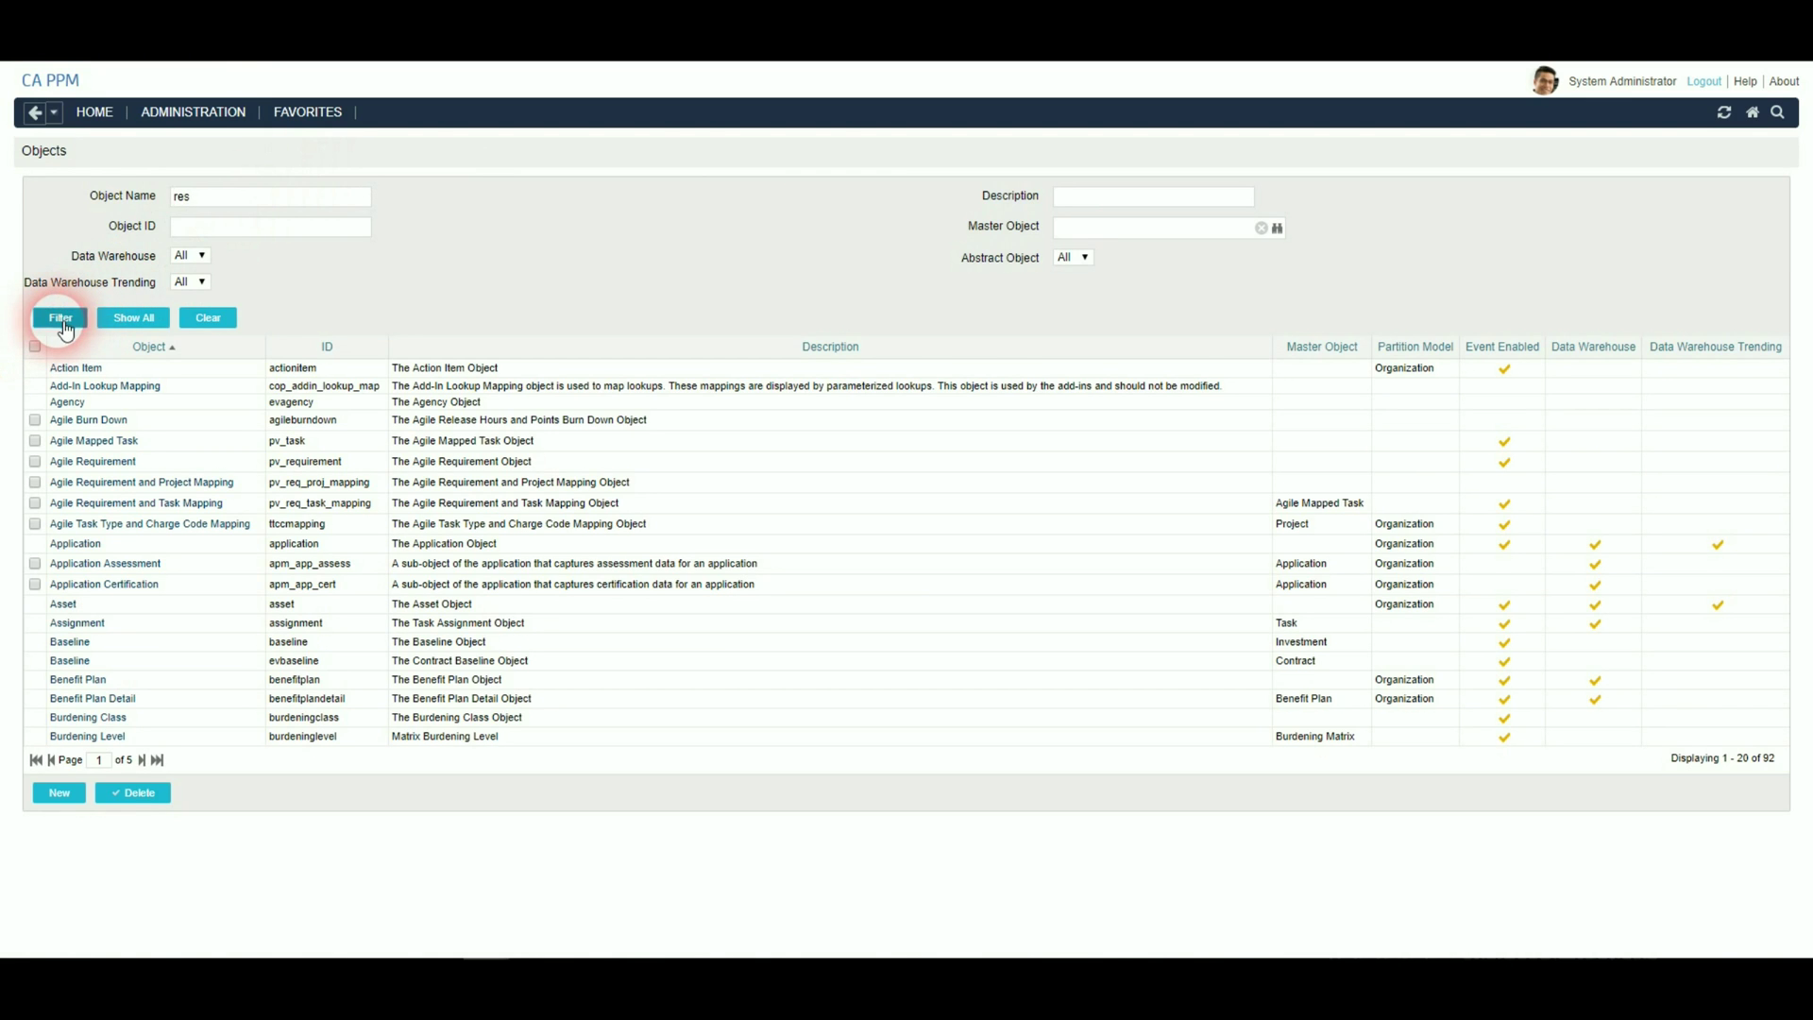
left_click(64, 368)
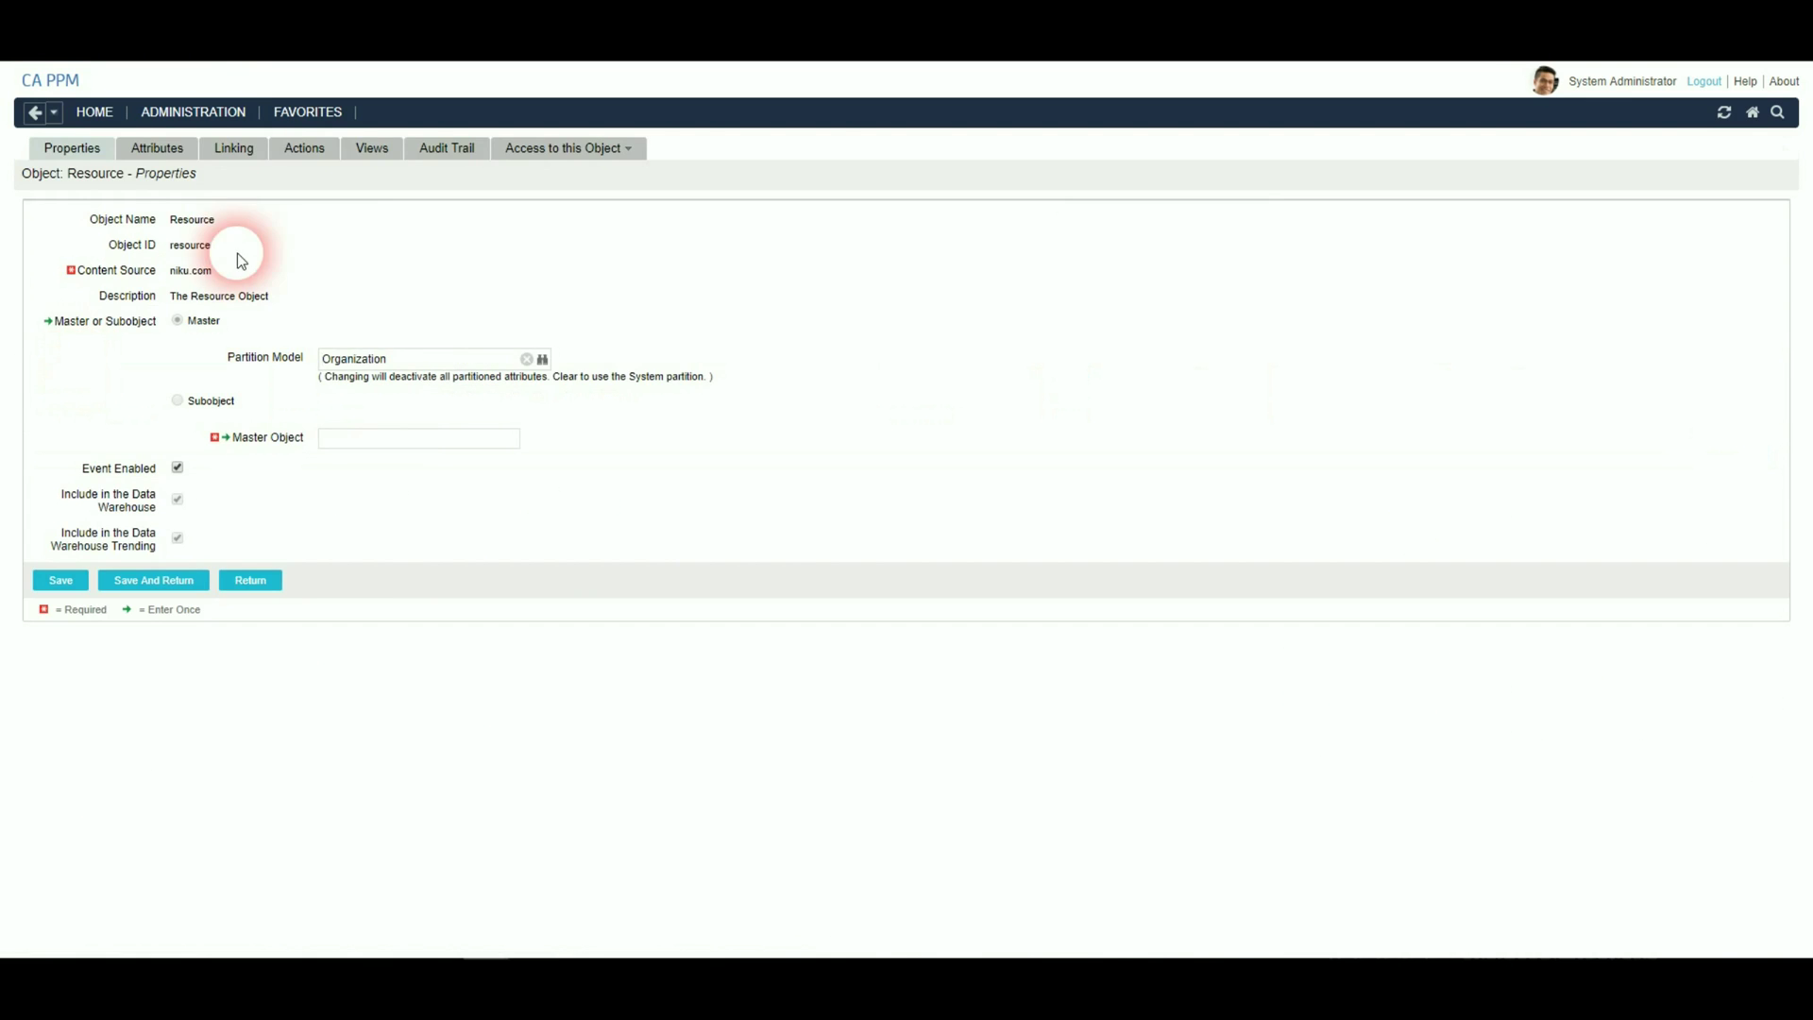
left_click(367, 151)
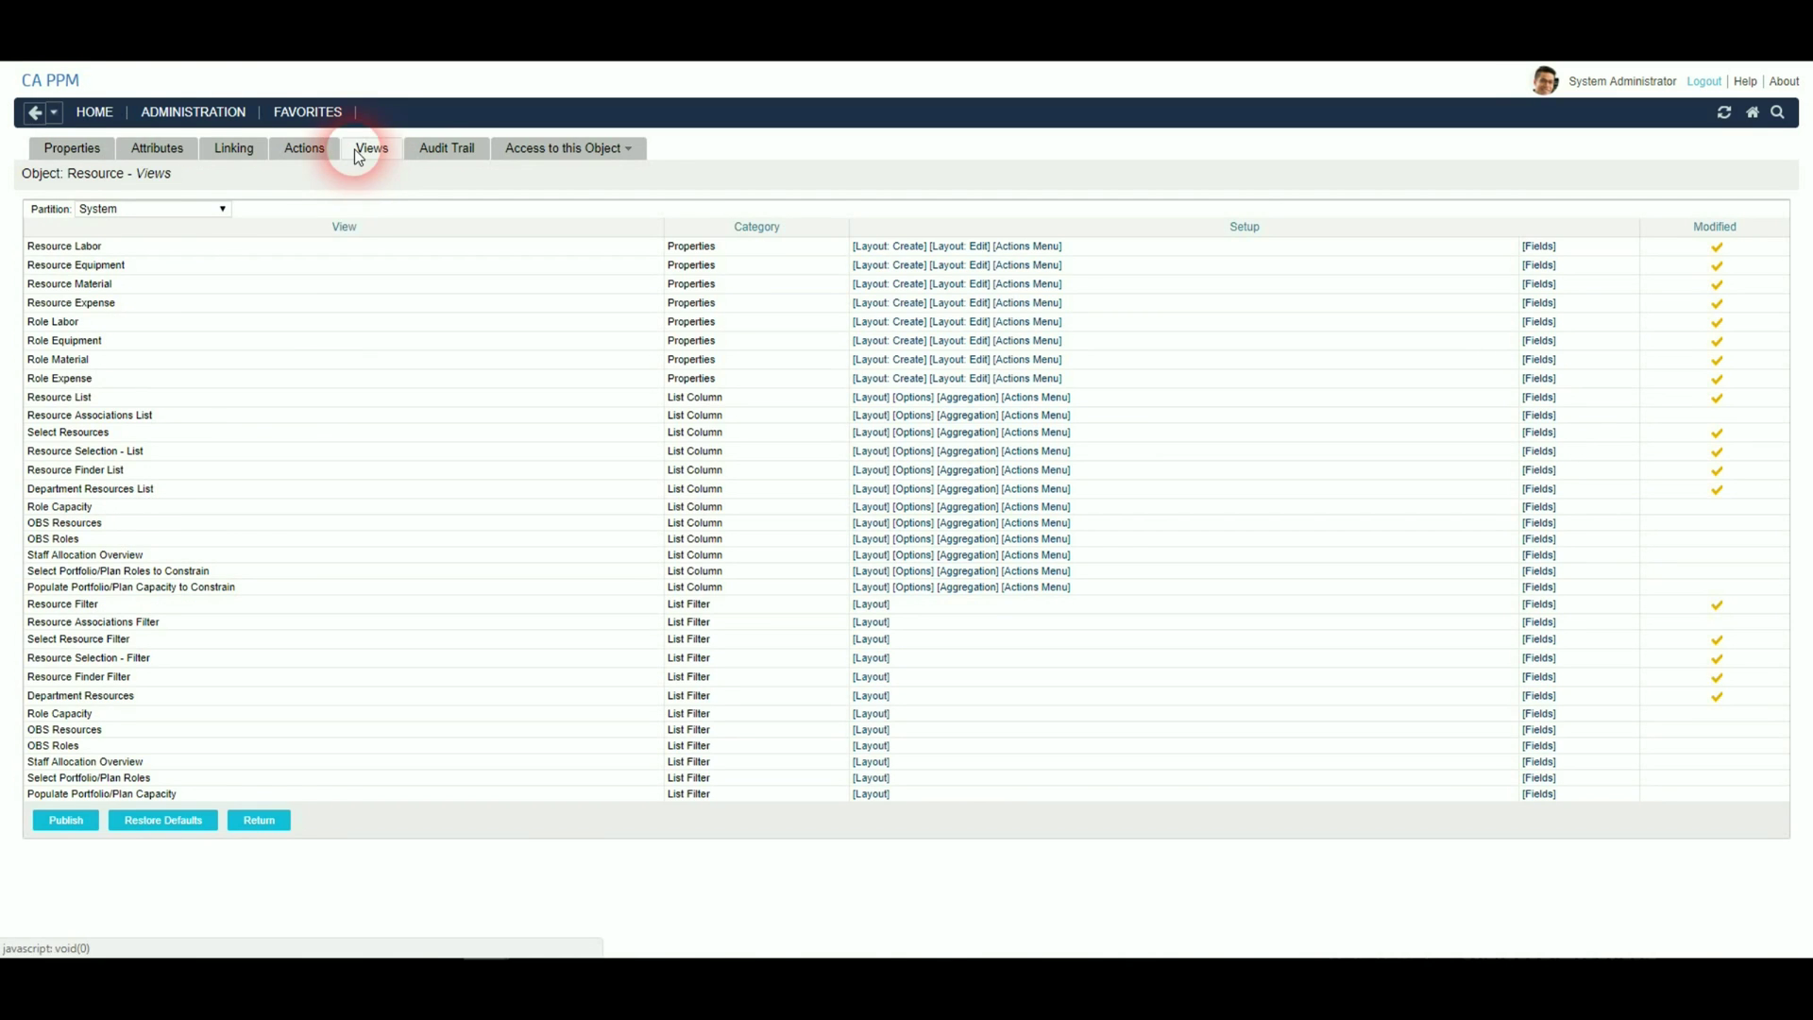
left_click(215, 212)
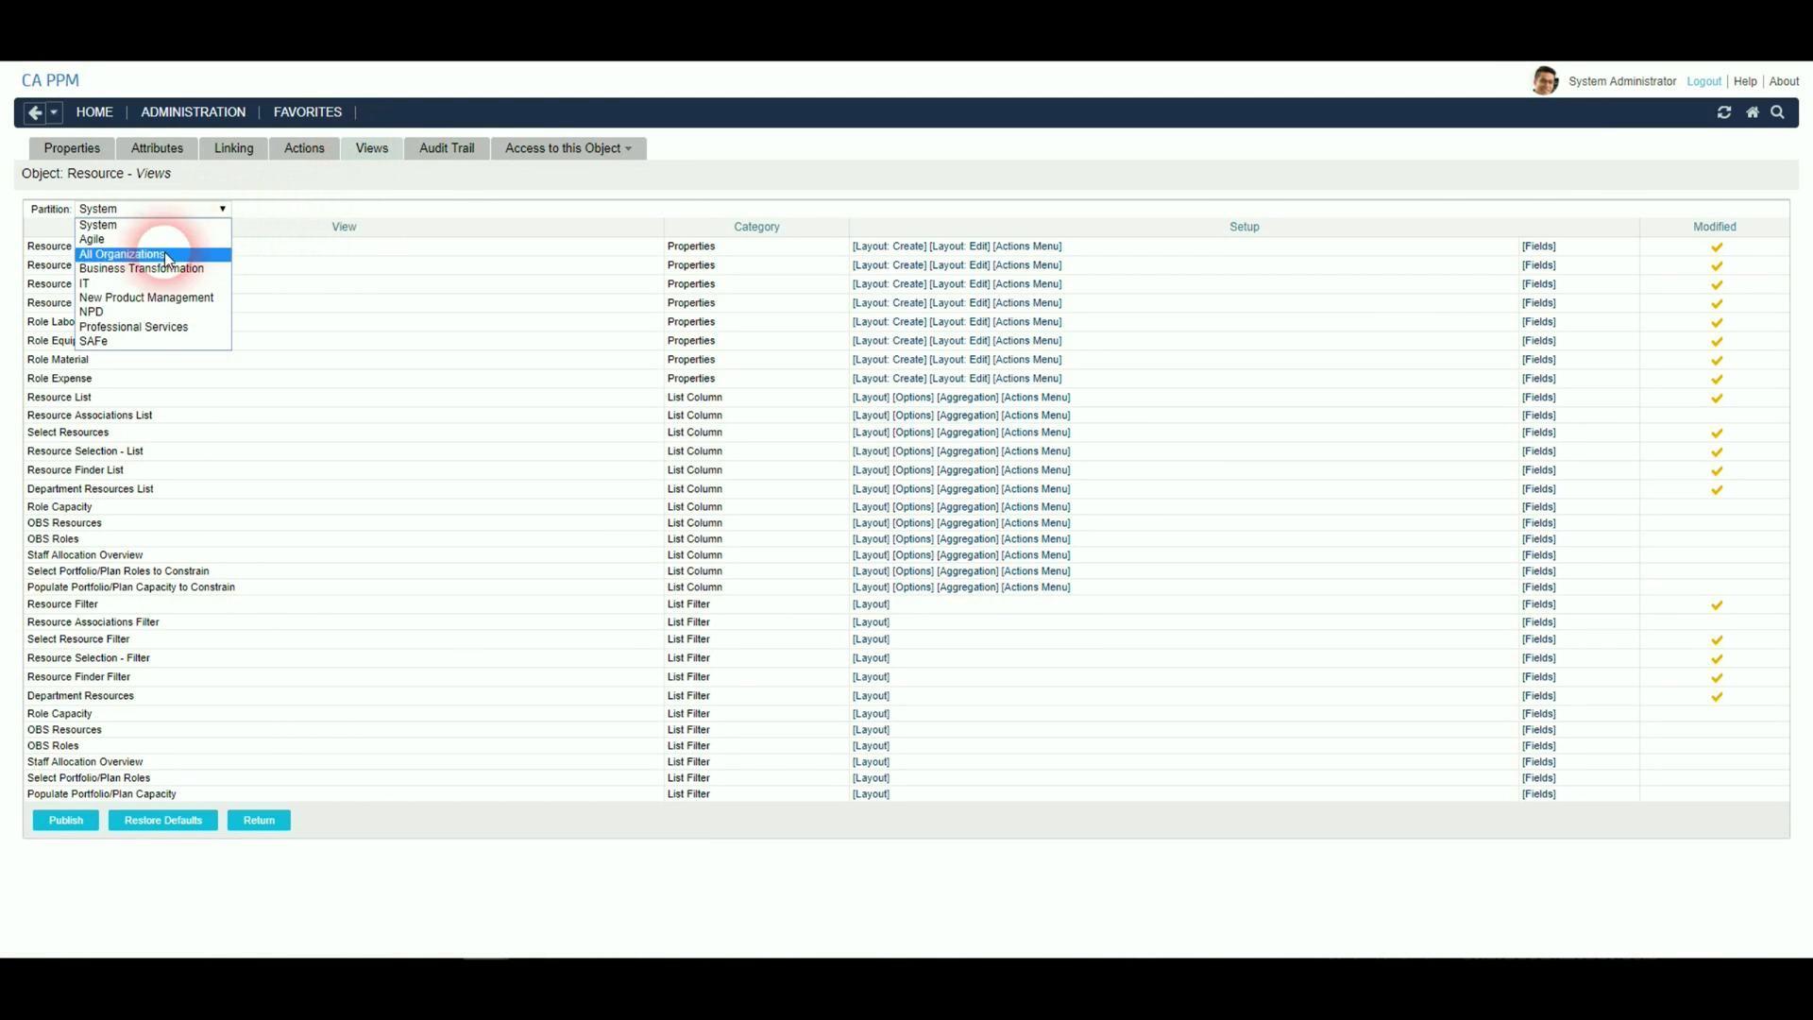
left_click(151, 284)
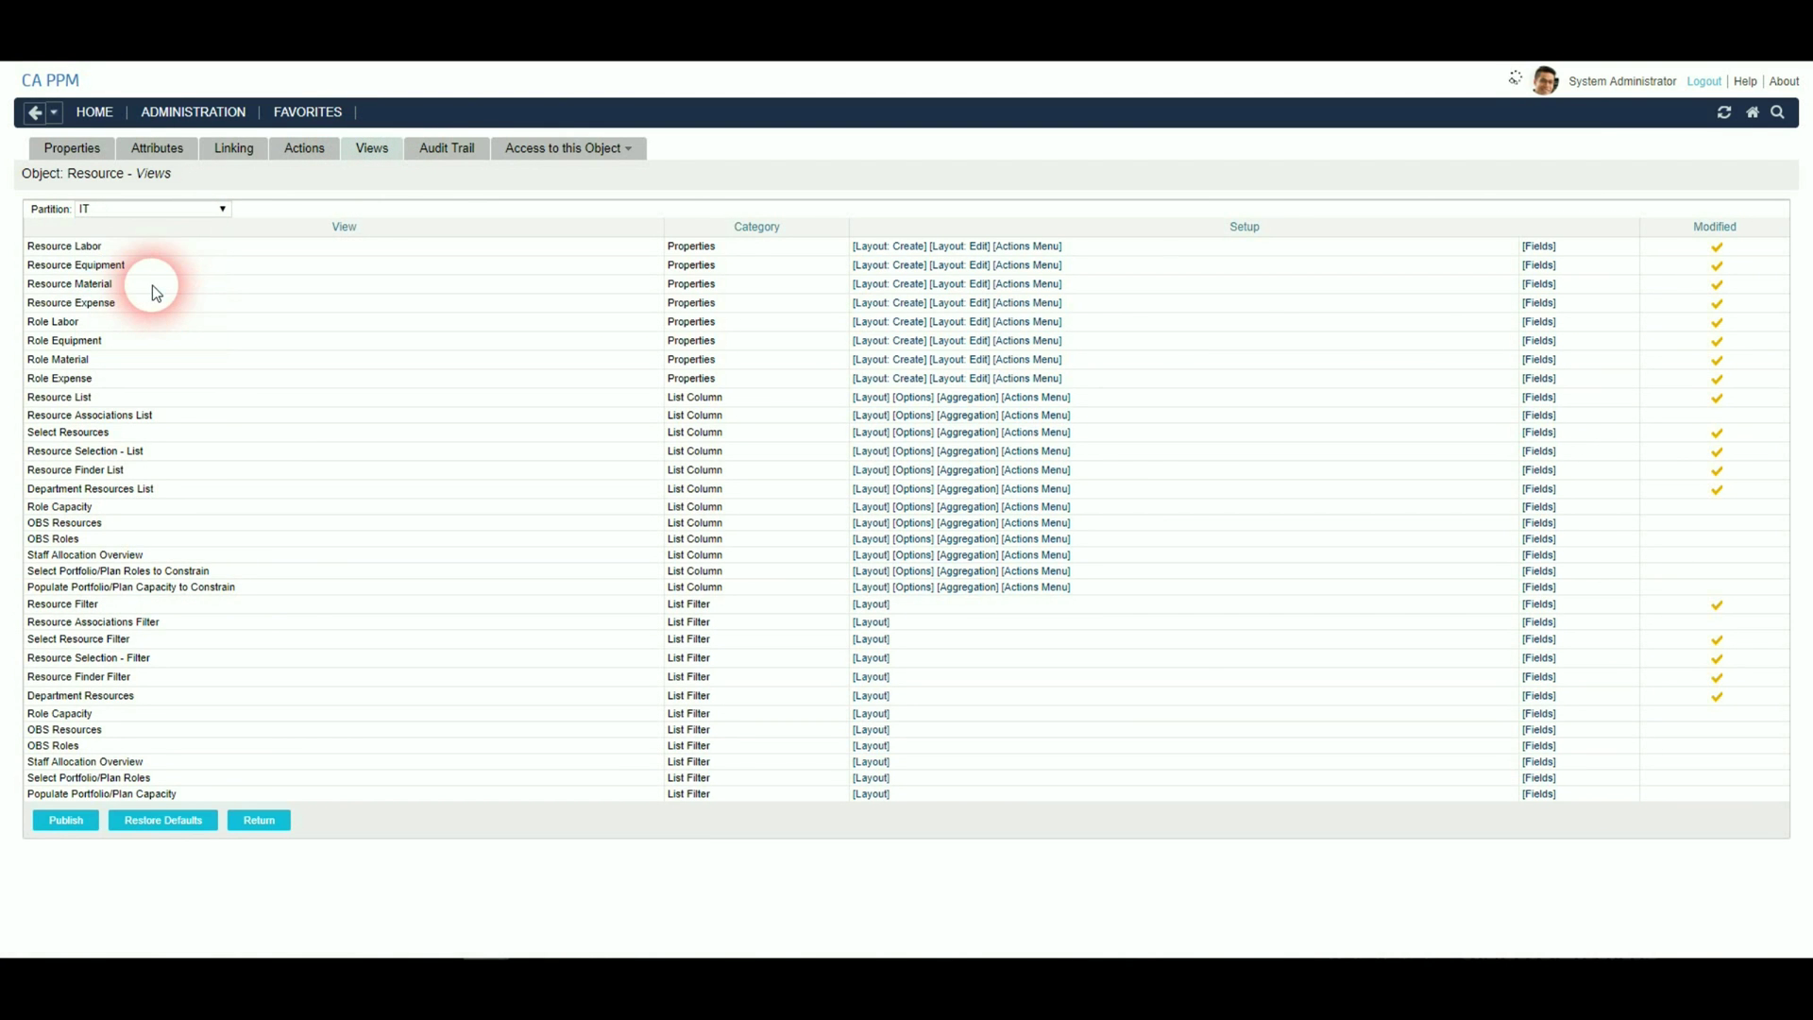
left_click(975, 251)
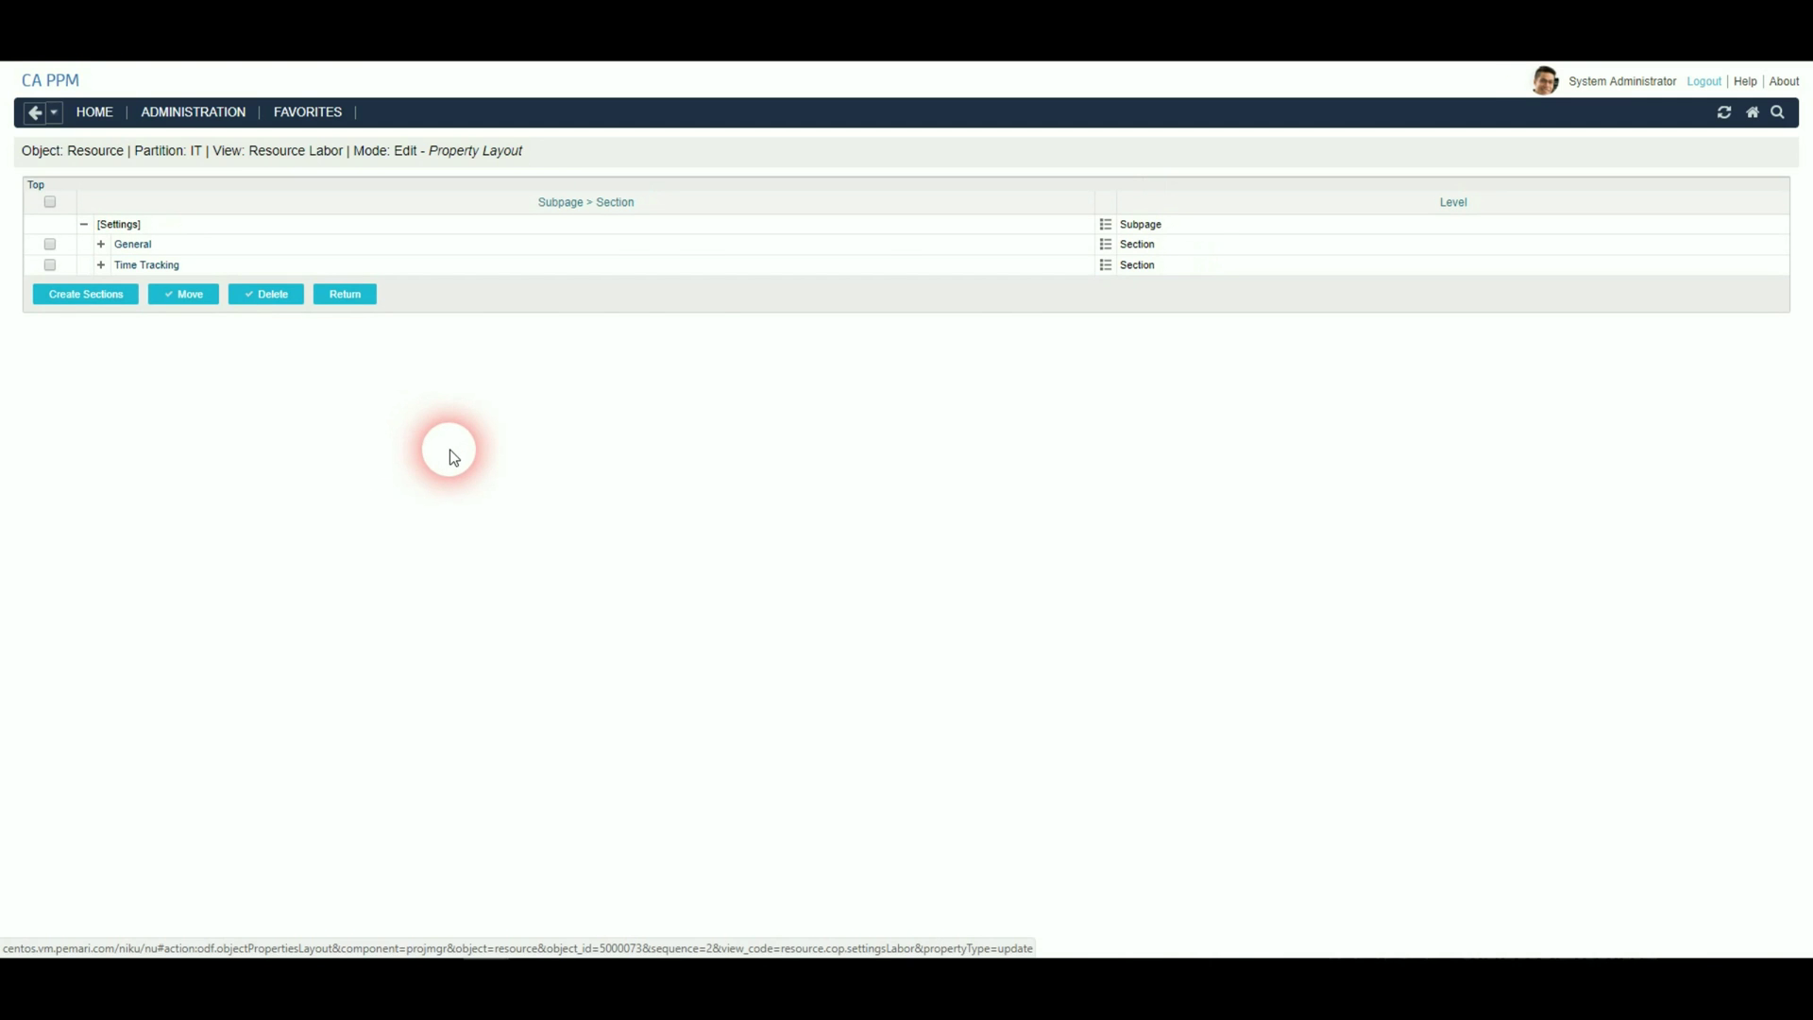
Step: Add both PII fields to the General section, with PII Last Anonymized Date in the right column
left_click(1107, 245)
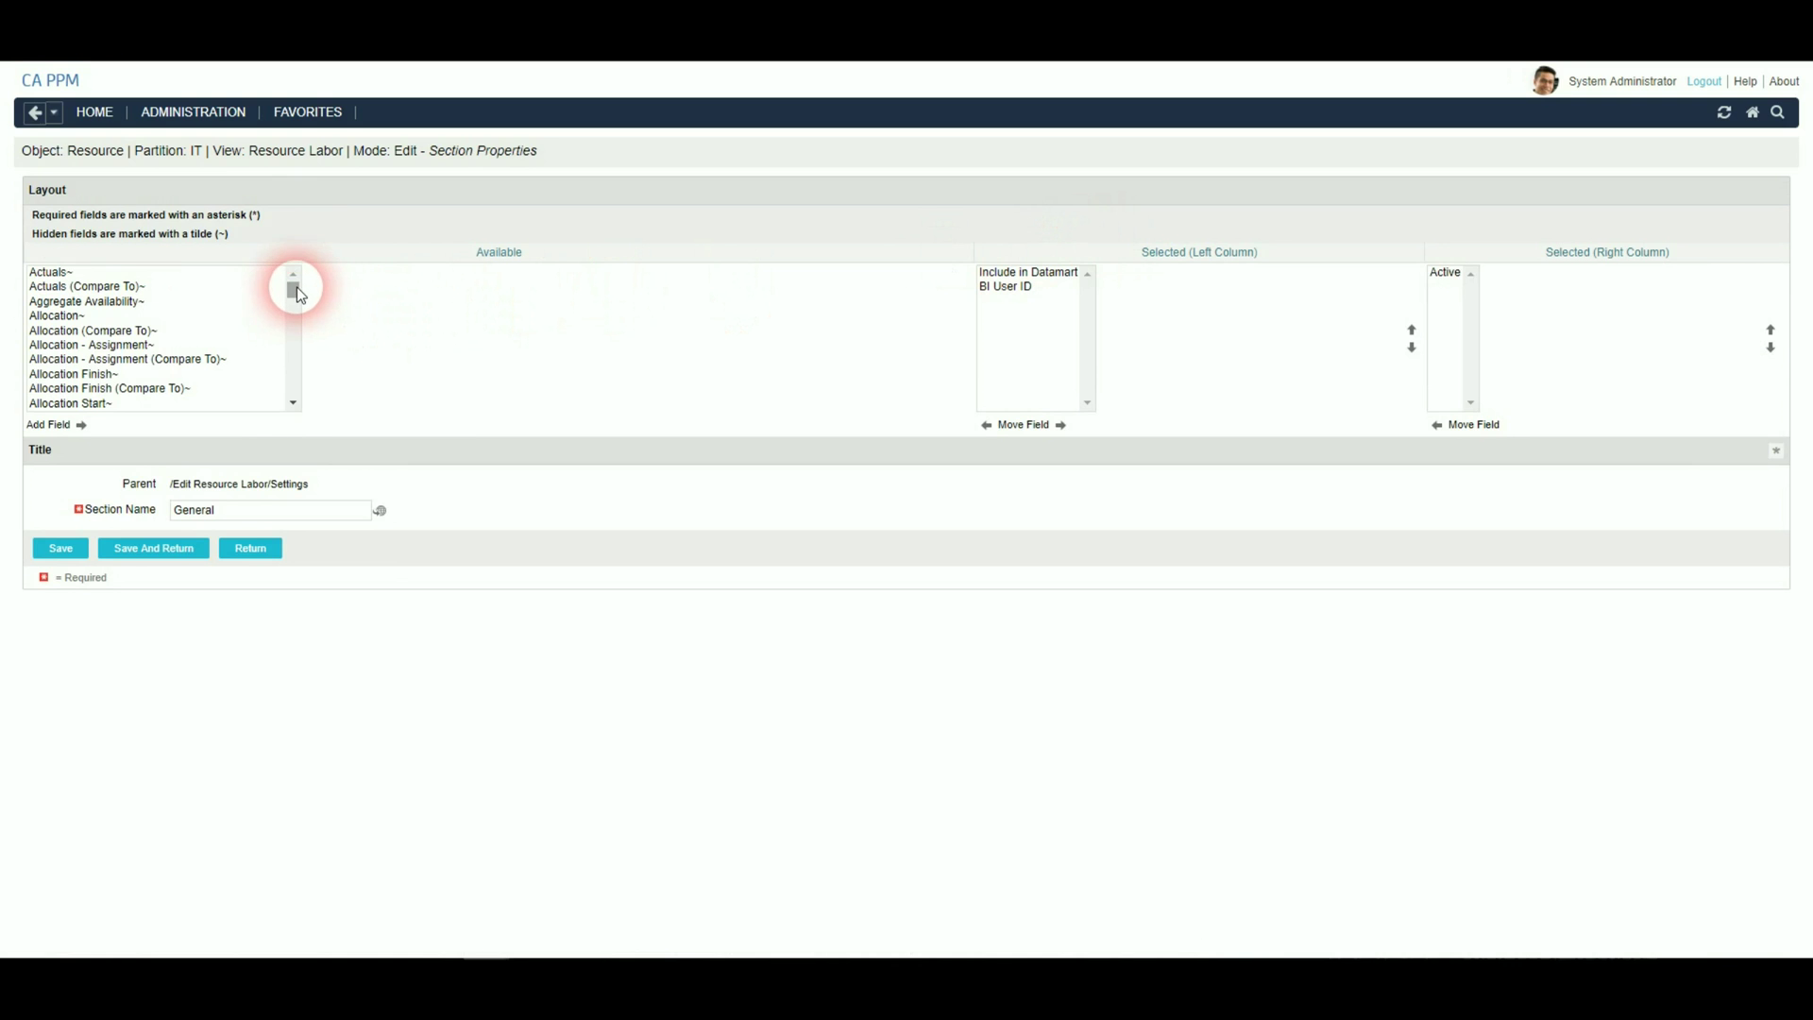
left_click_drag(294, 287, 293, 296)
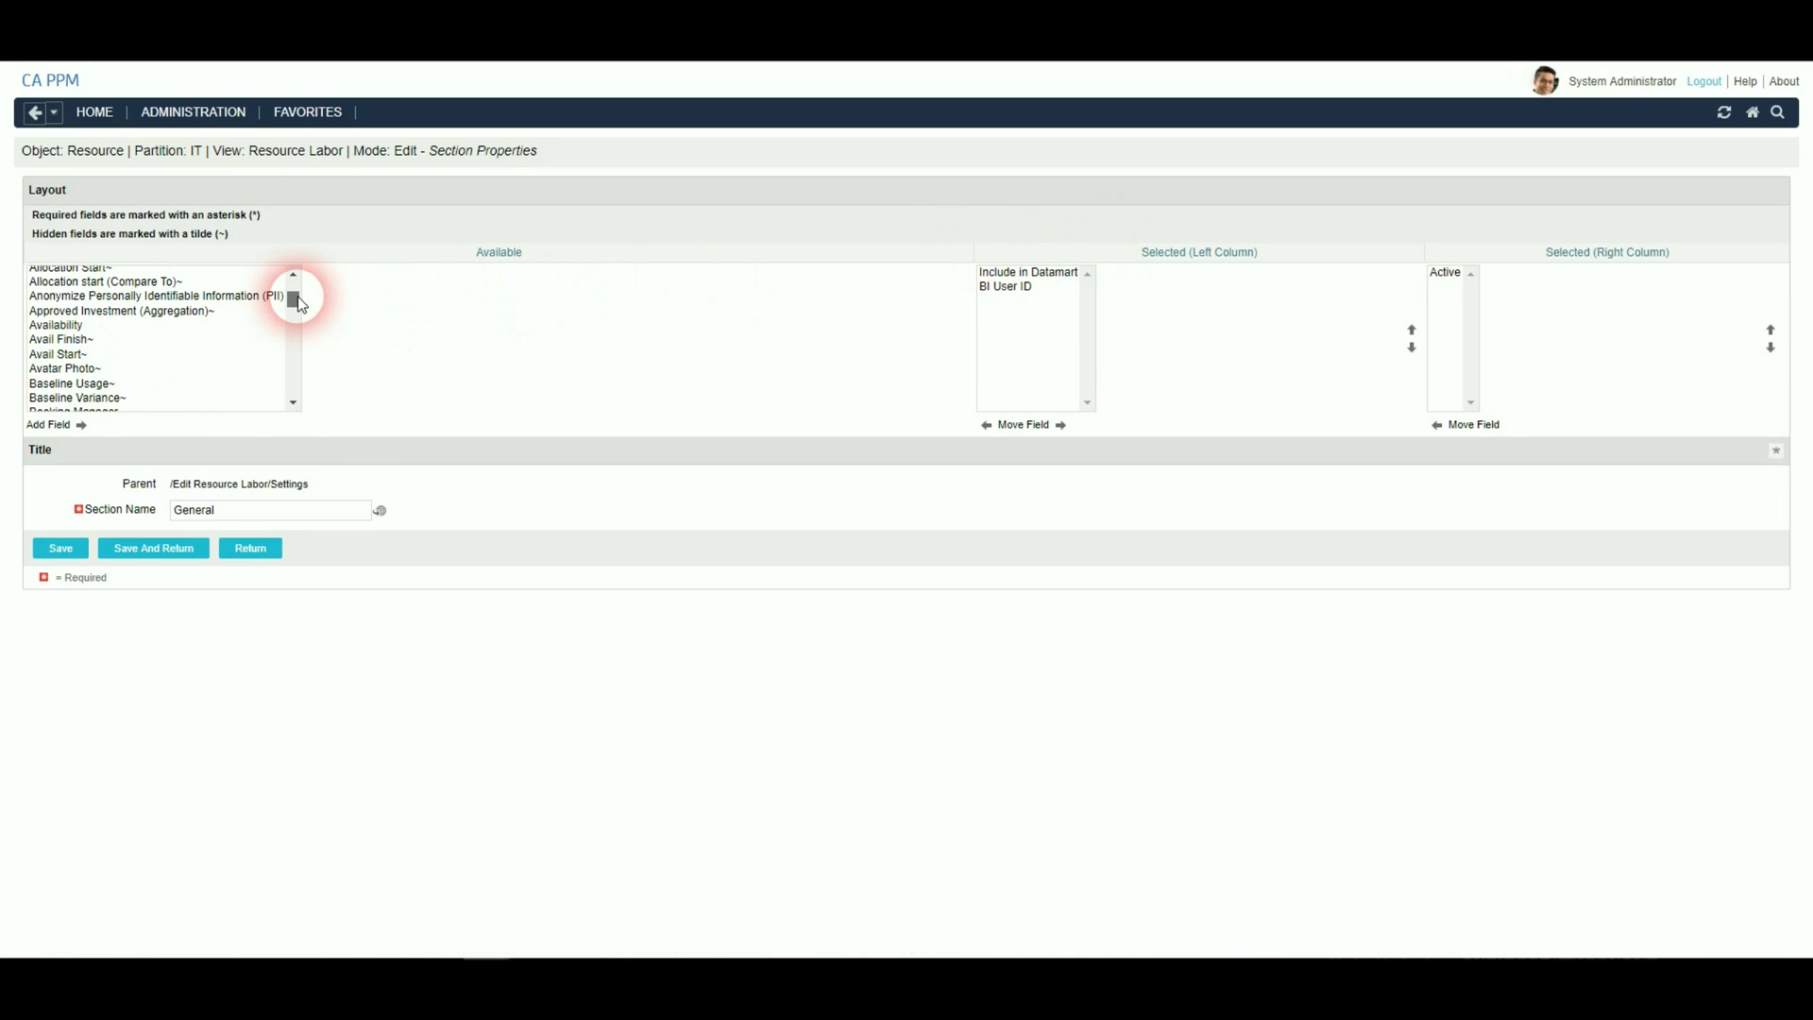
left_click(159, 299)
scroll(141, 322, "down", 5)
left_click(108, 343)
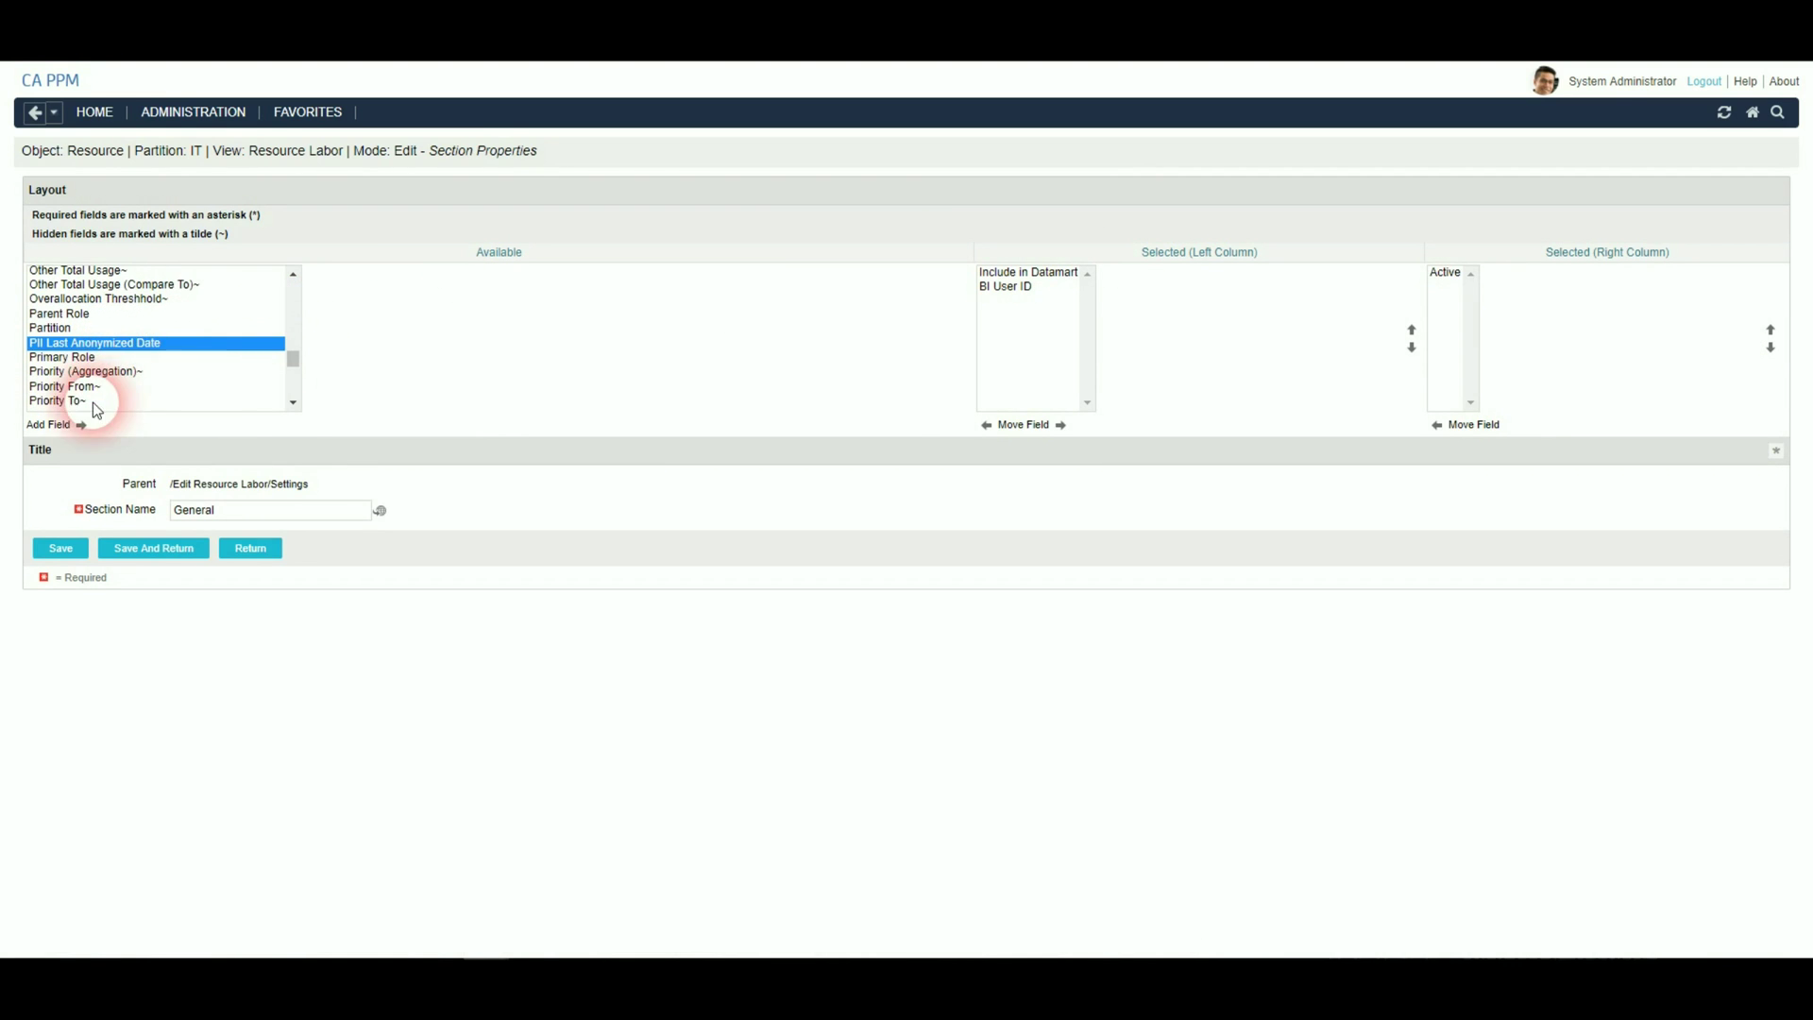
left_click(81, 424)
left_click(728, 317)
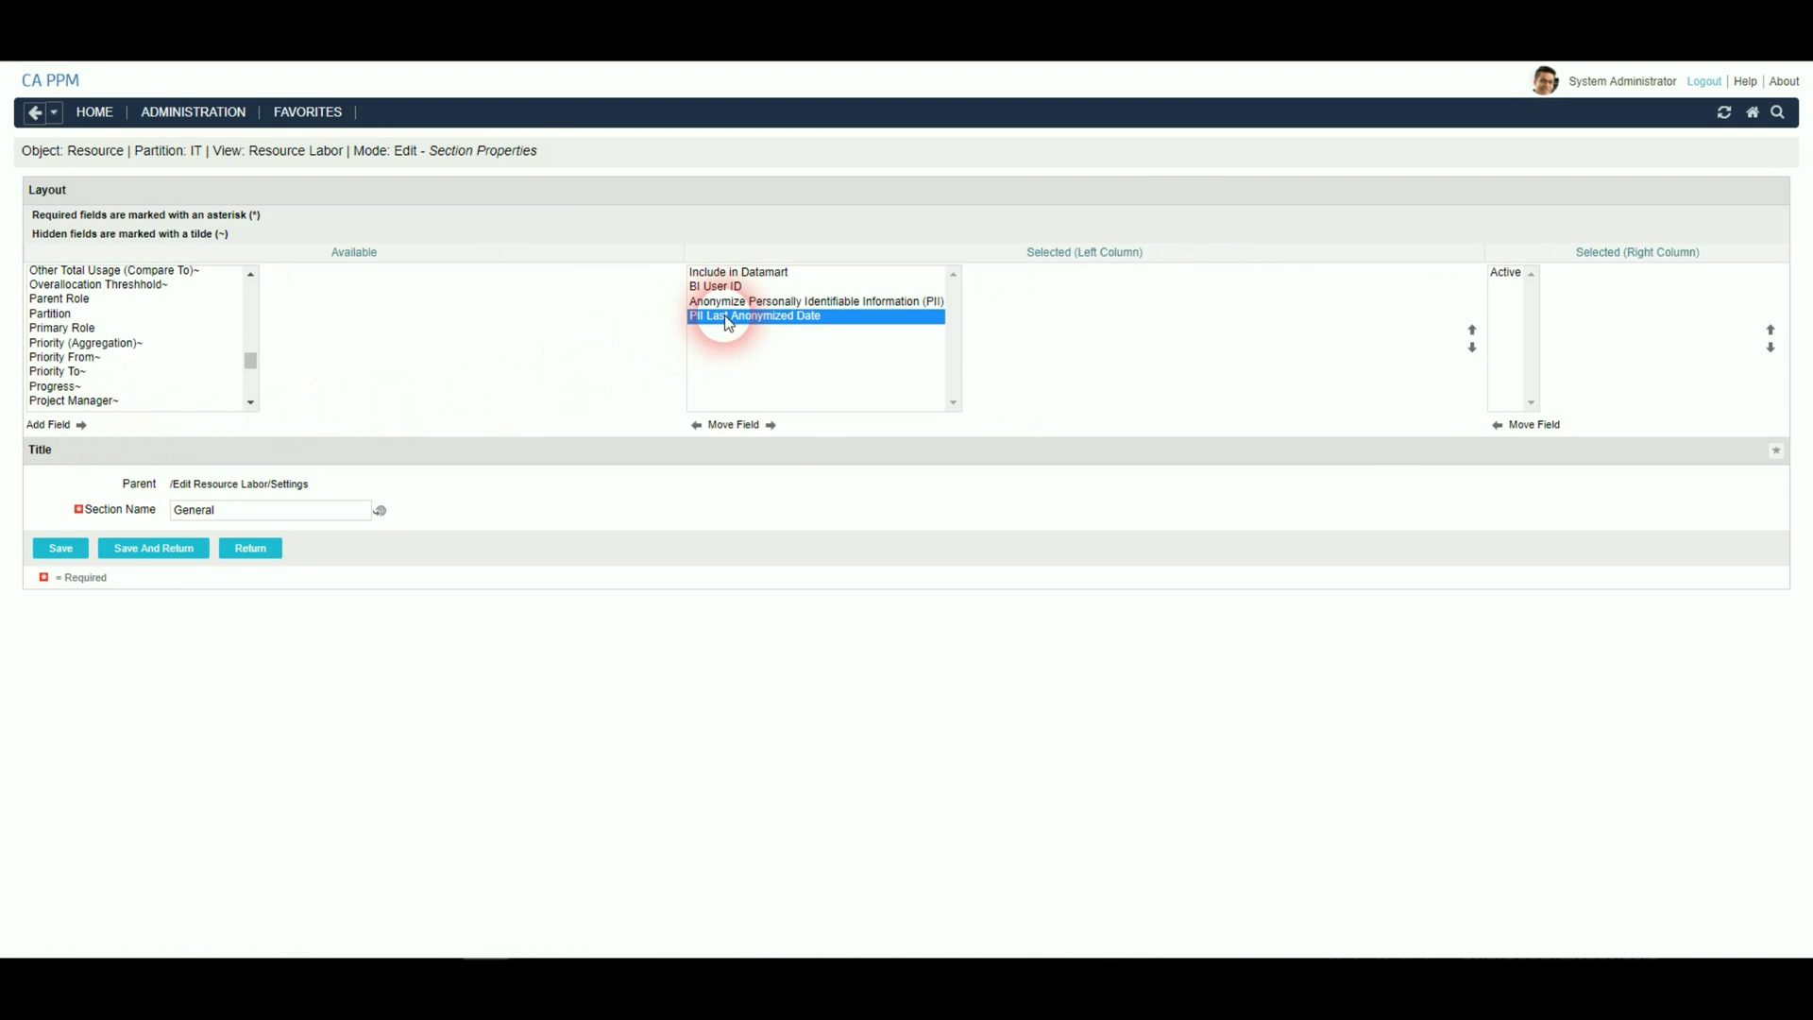
left_click(770, 425)
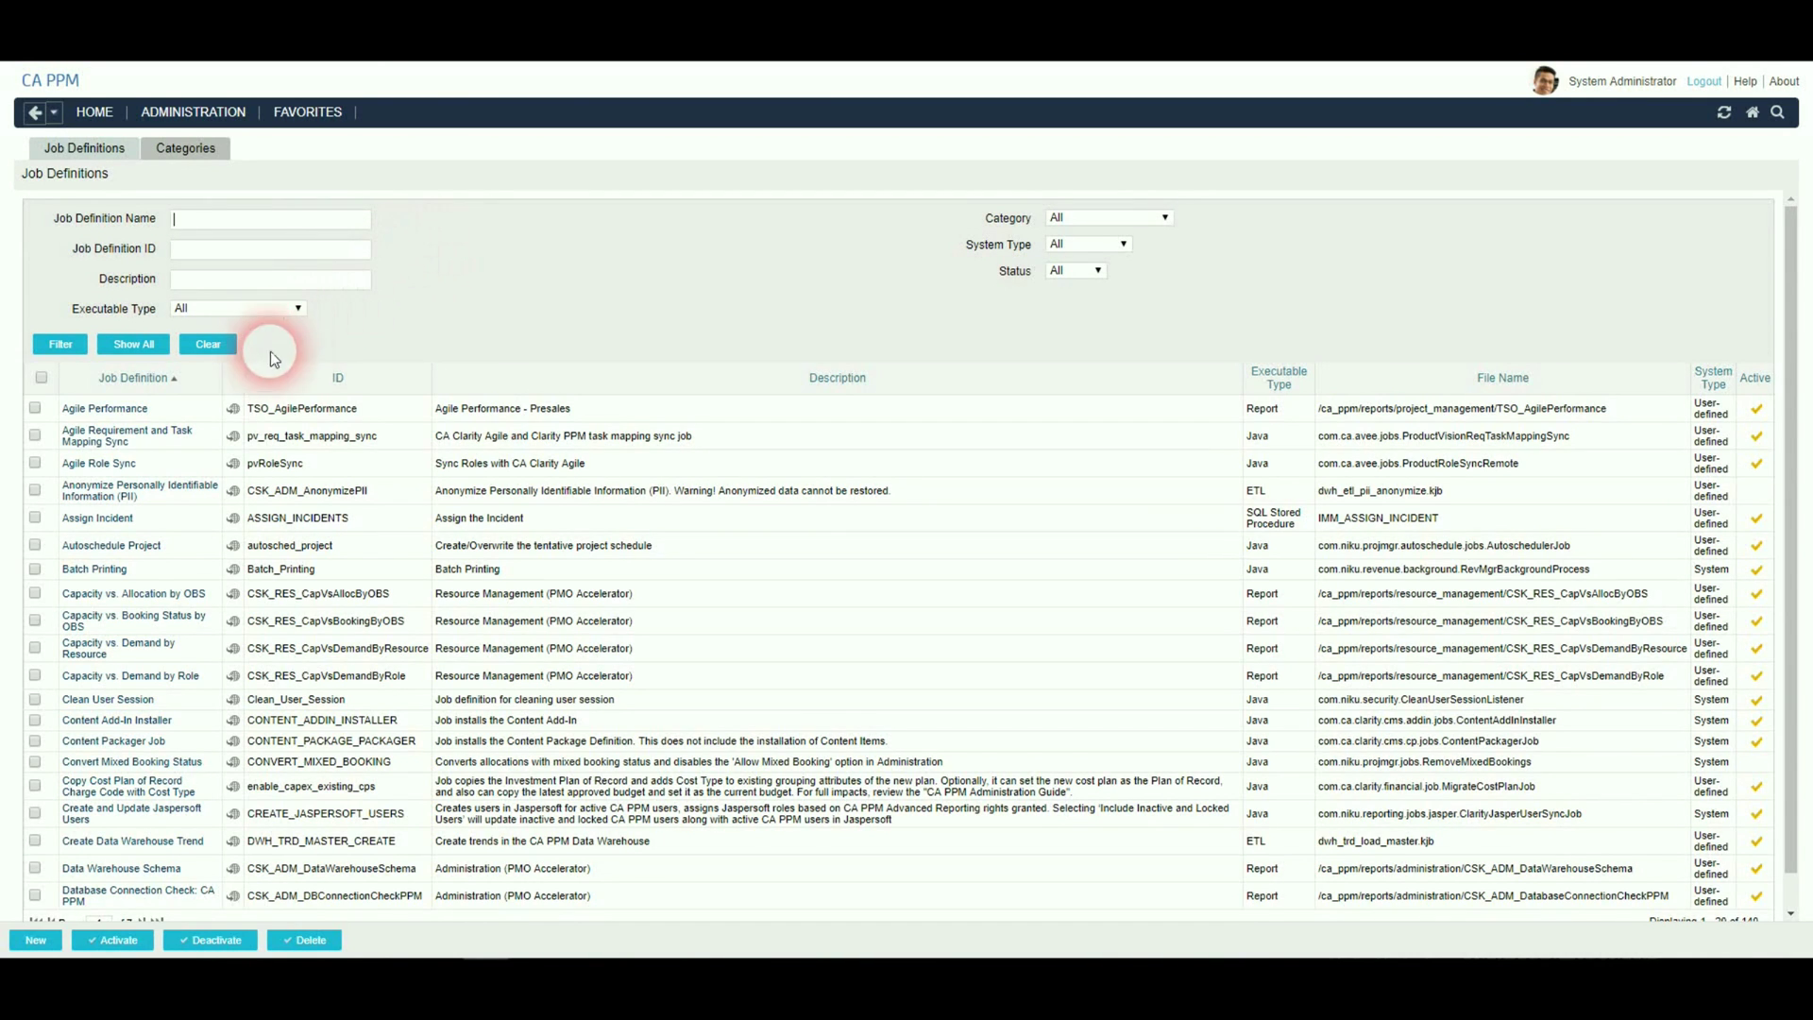
Step: Select the Anonymize Personally Identifiable Information (PII) job definition and activate it
left_click(35, 396)
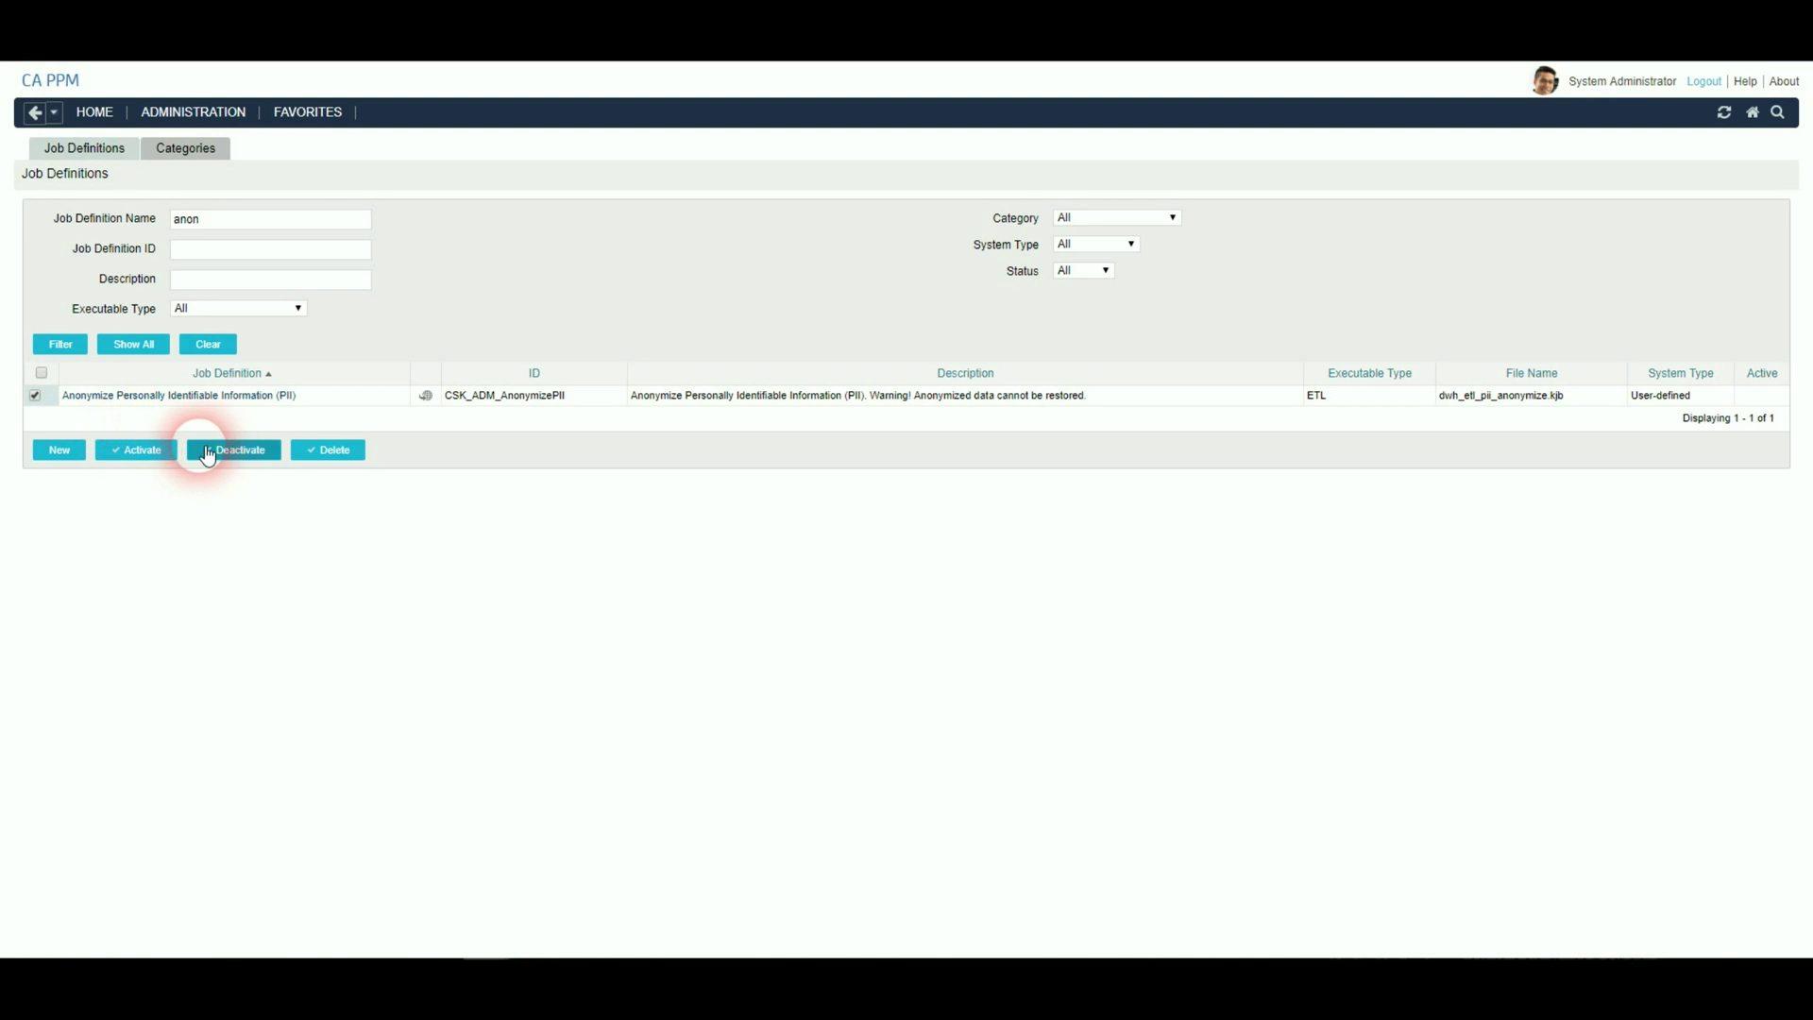
left_click(142, 451)
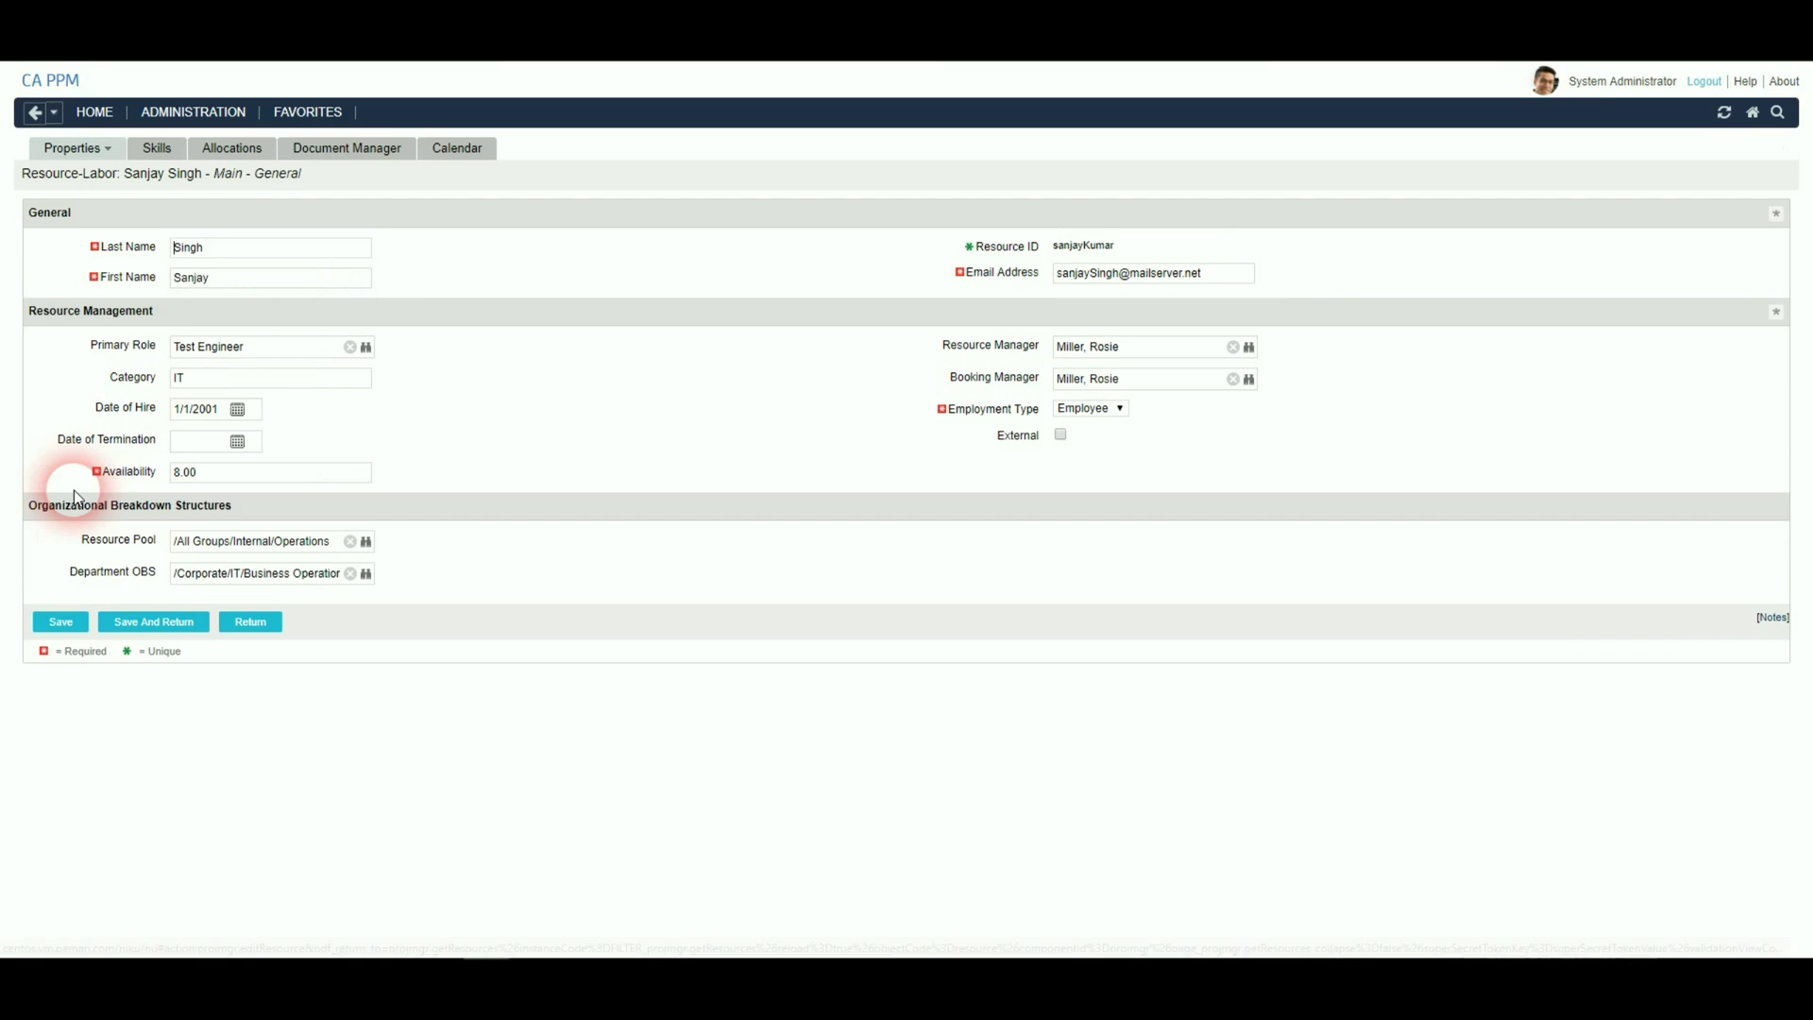
Step: On the labor resource's settings page, mark it inactive, save, and return to the Resource List
left_click(78, 148)
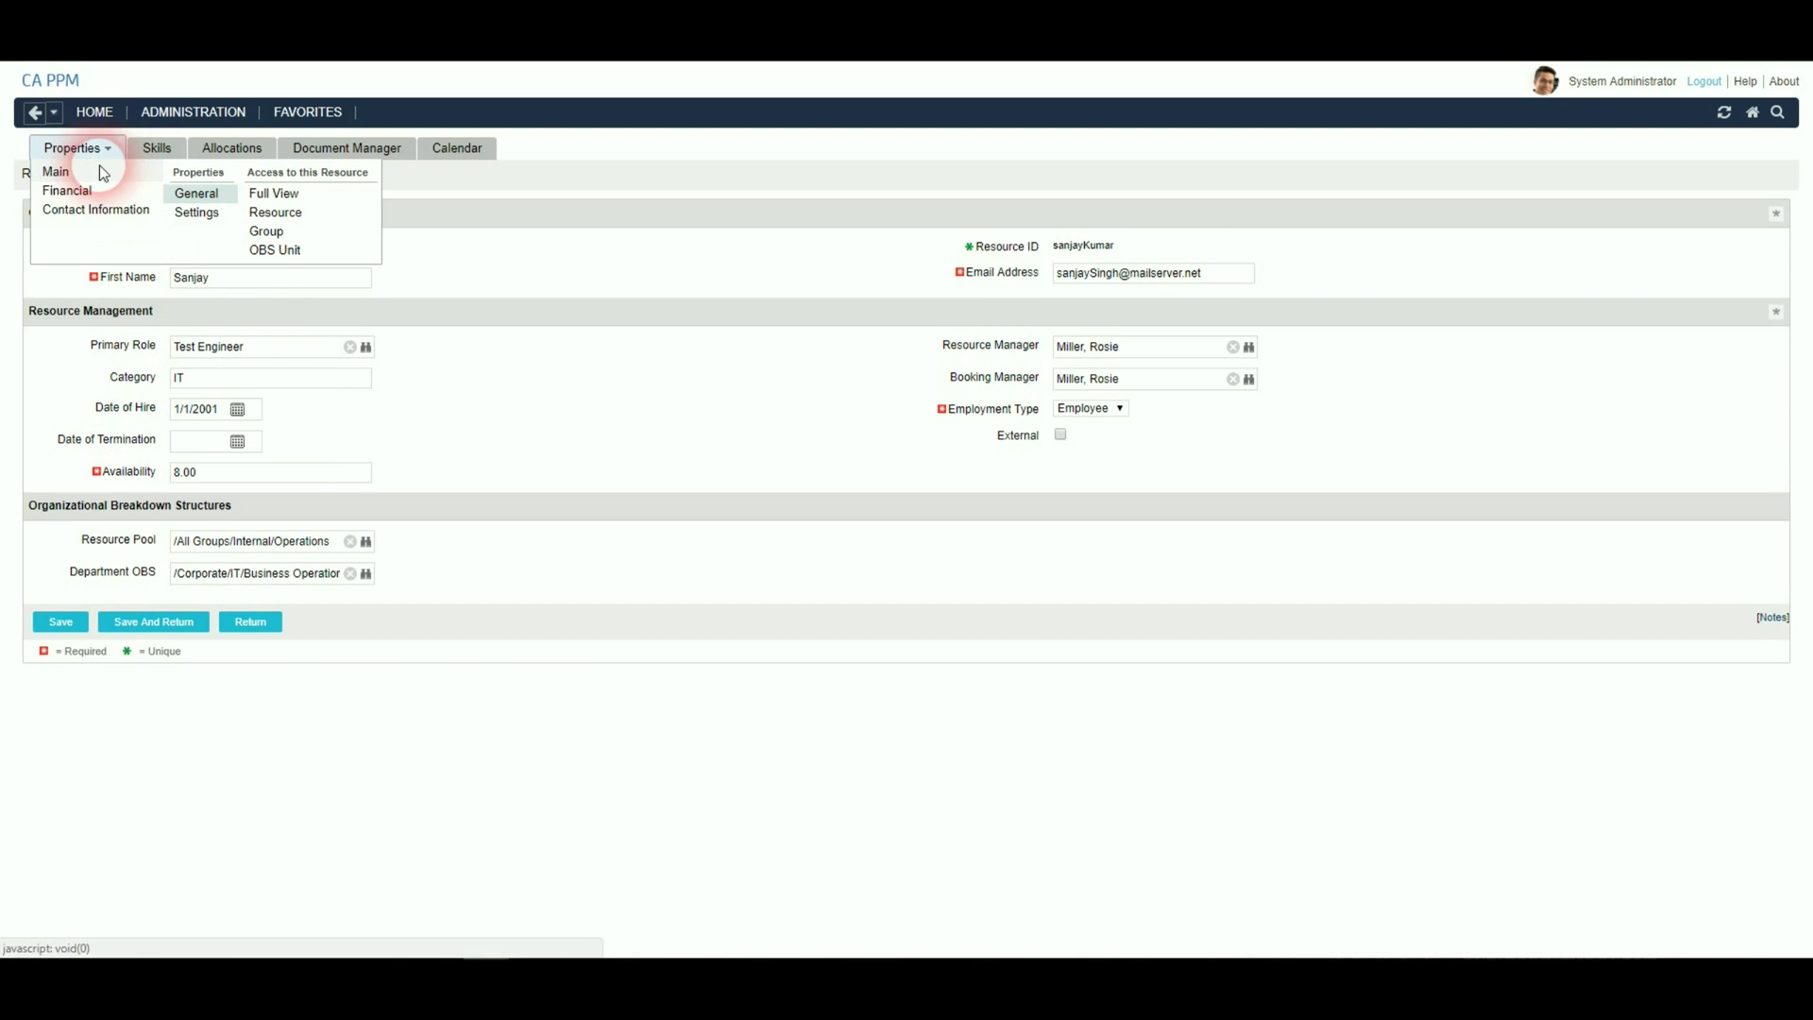
left_click(76, 210)
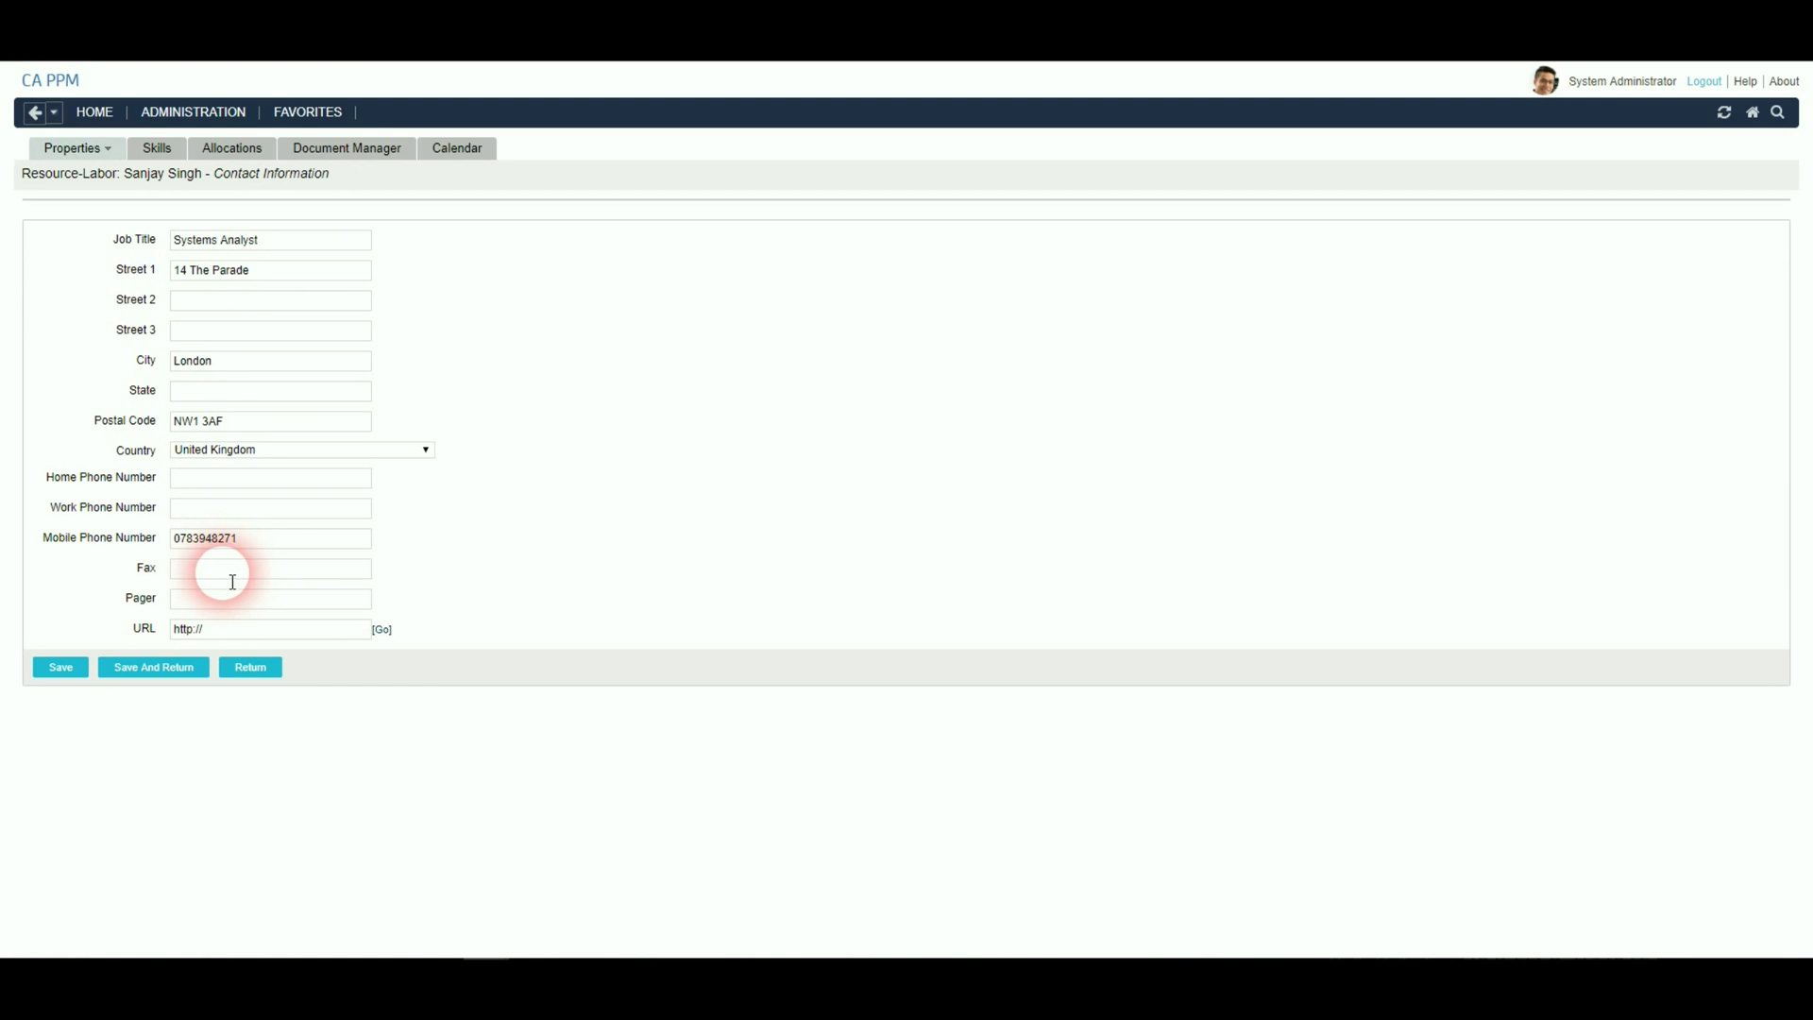
left_click(106, 148)
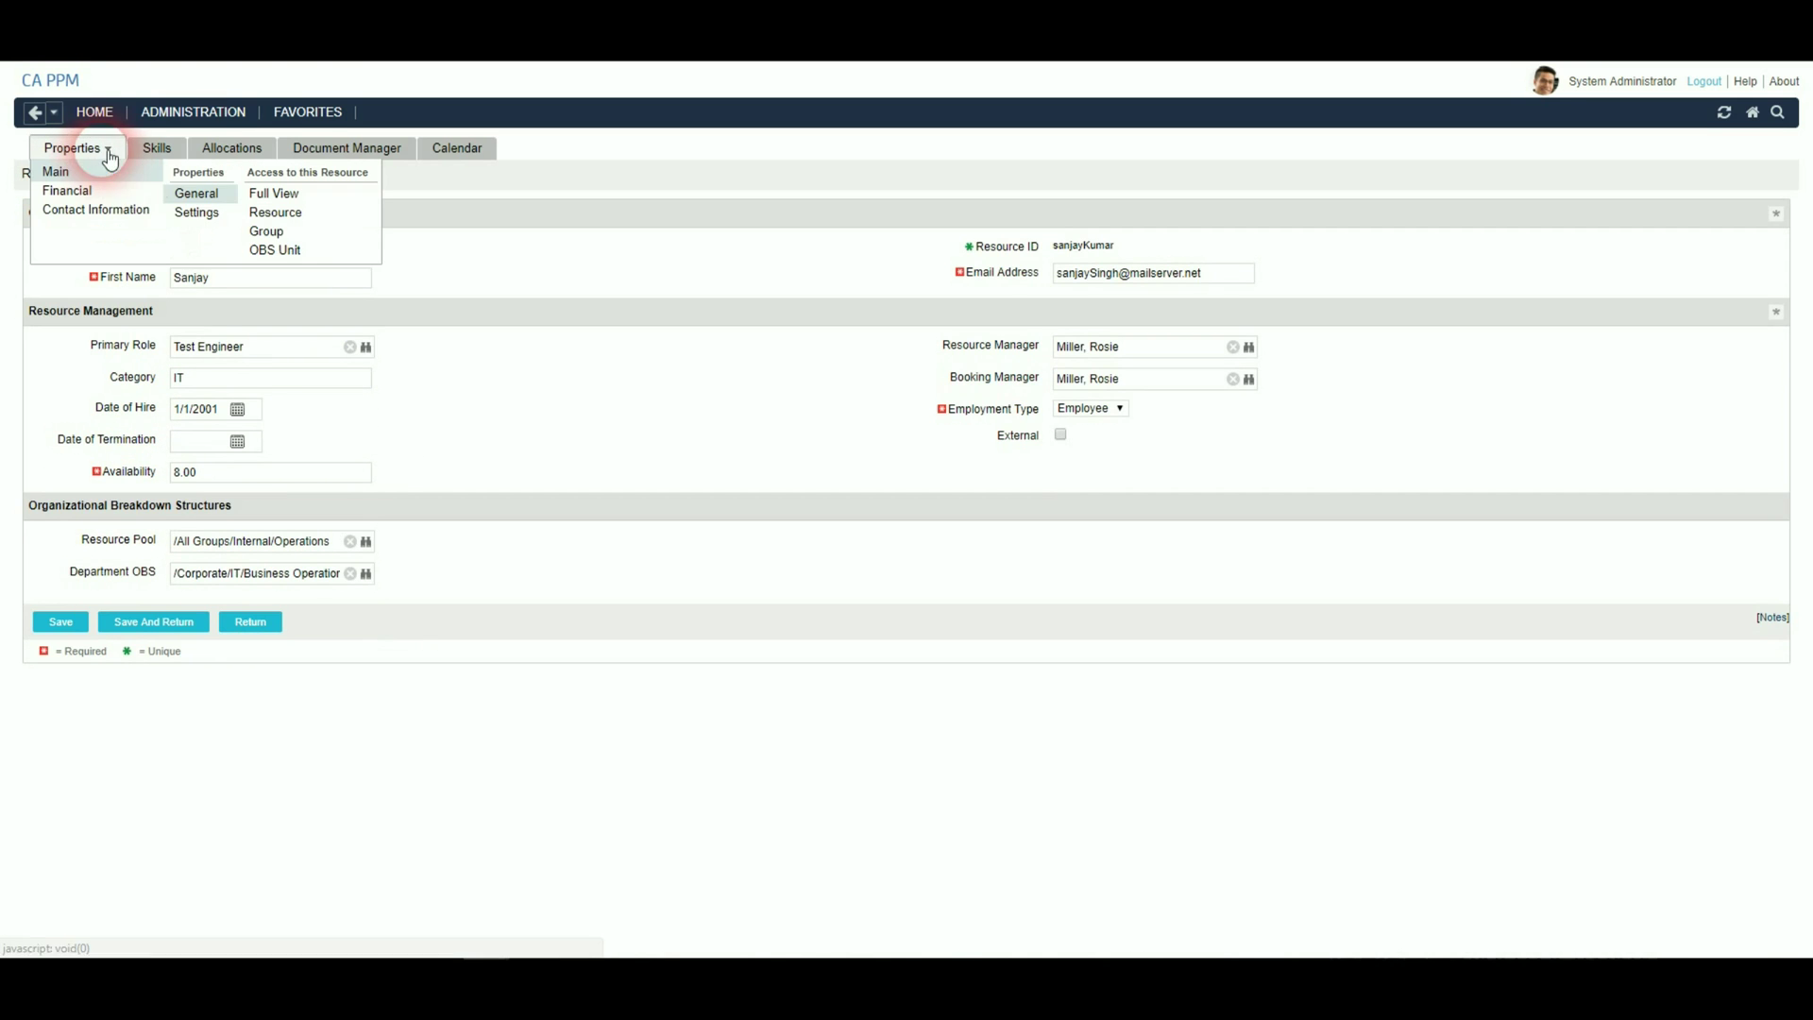
left_click(189, 212)
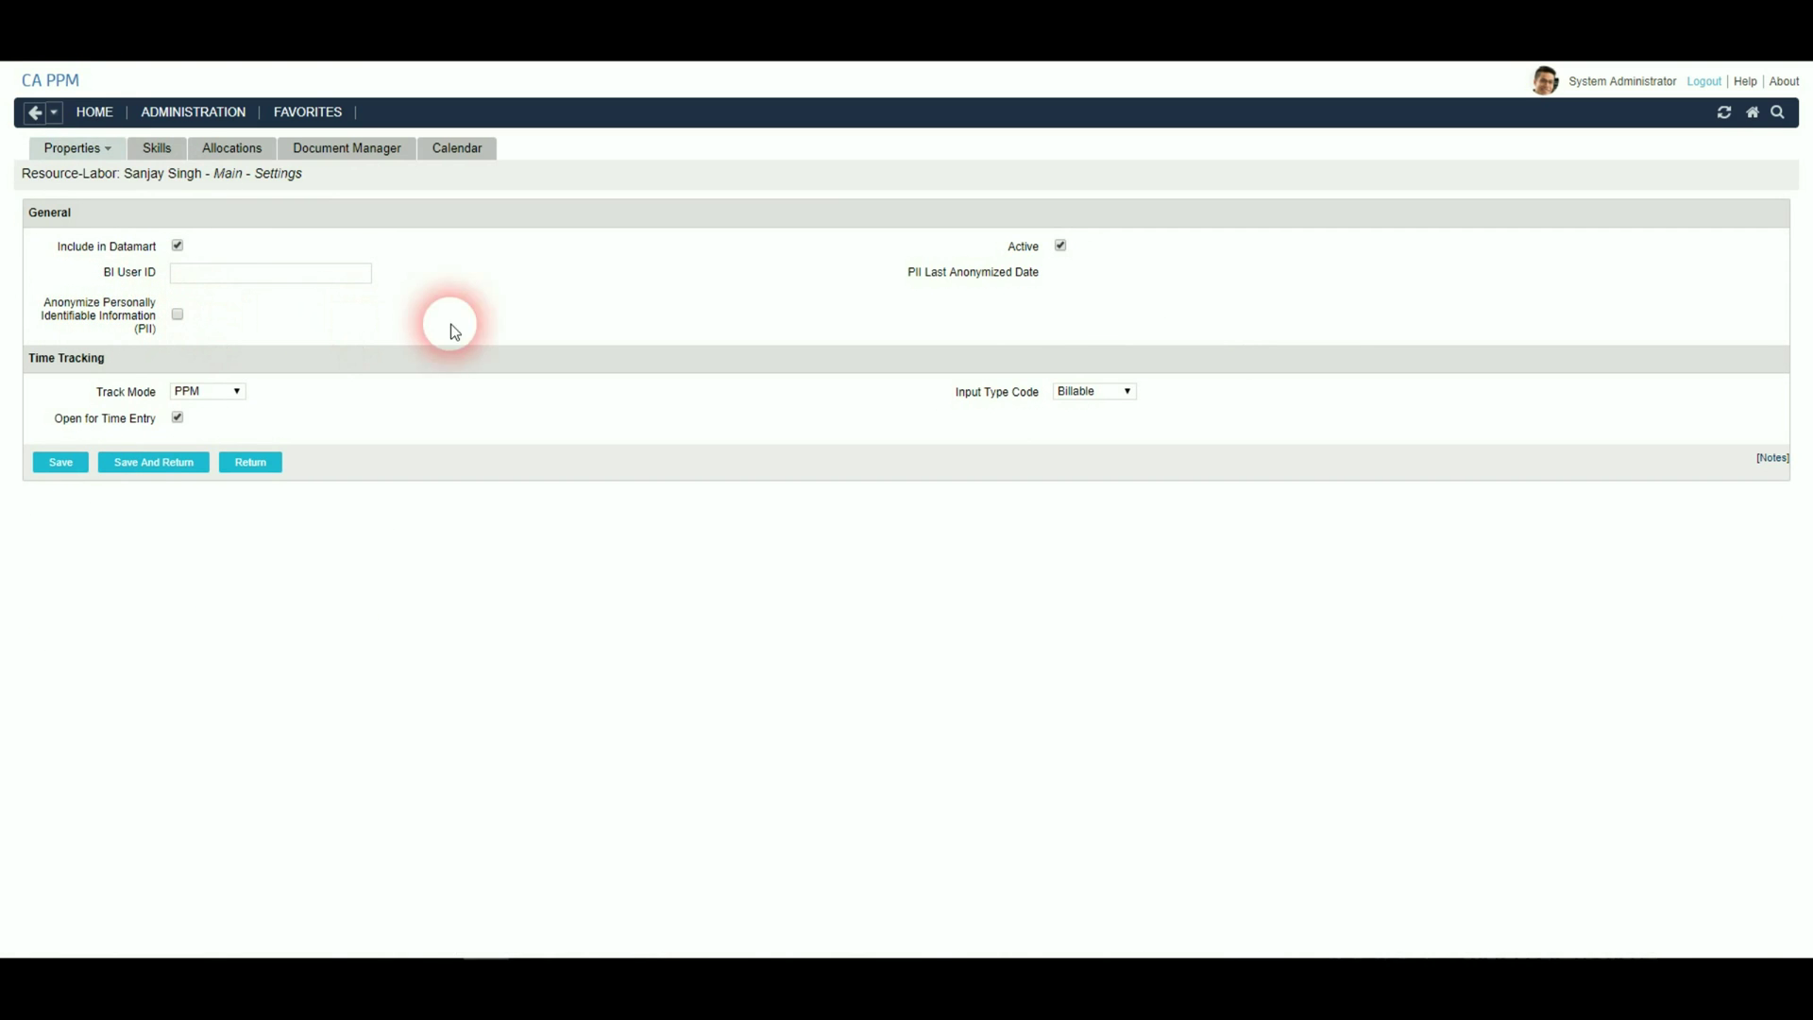
left_click(1062, 247)
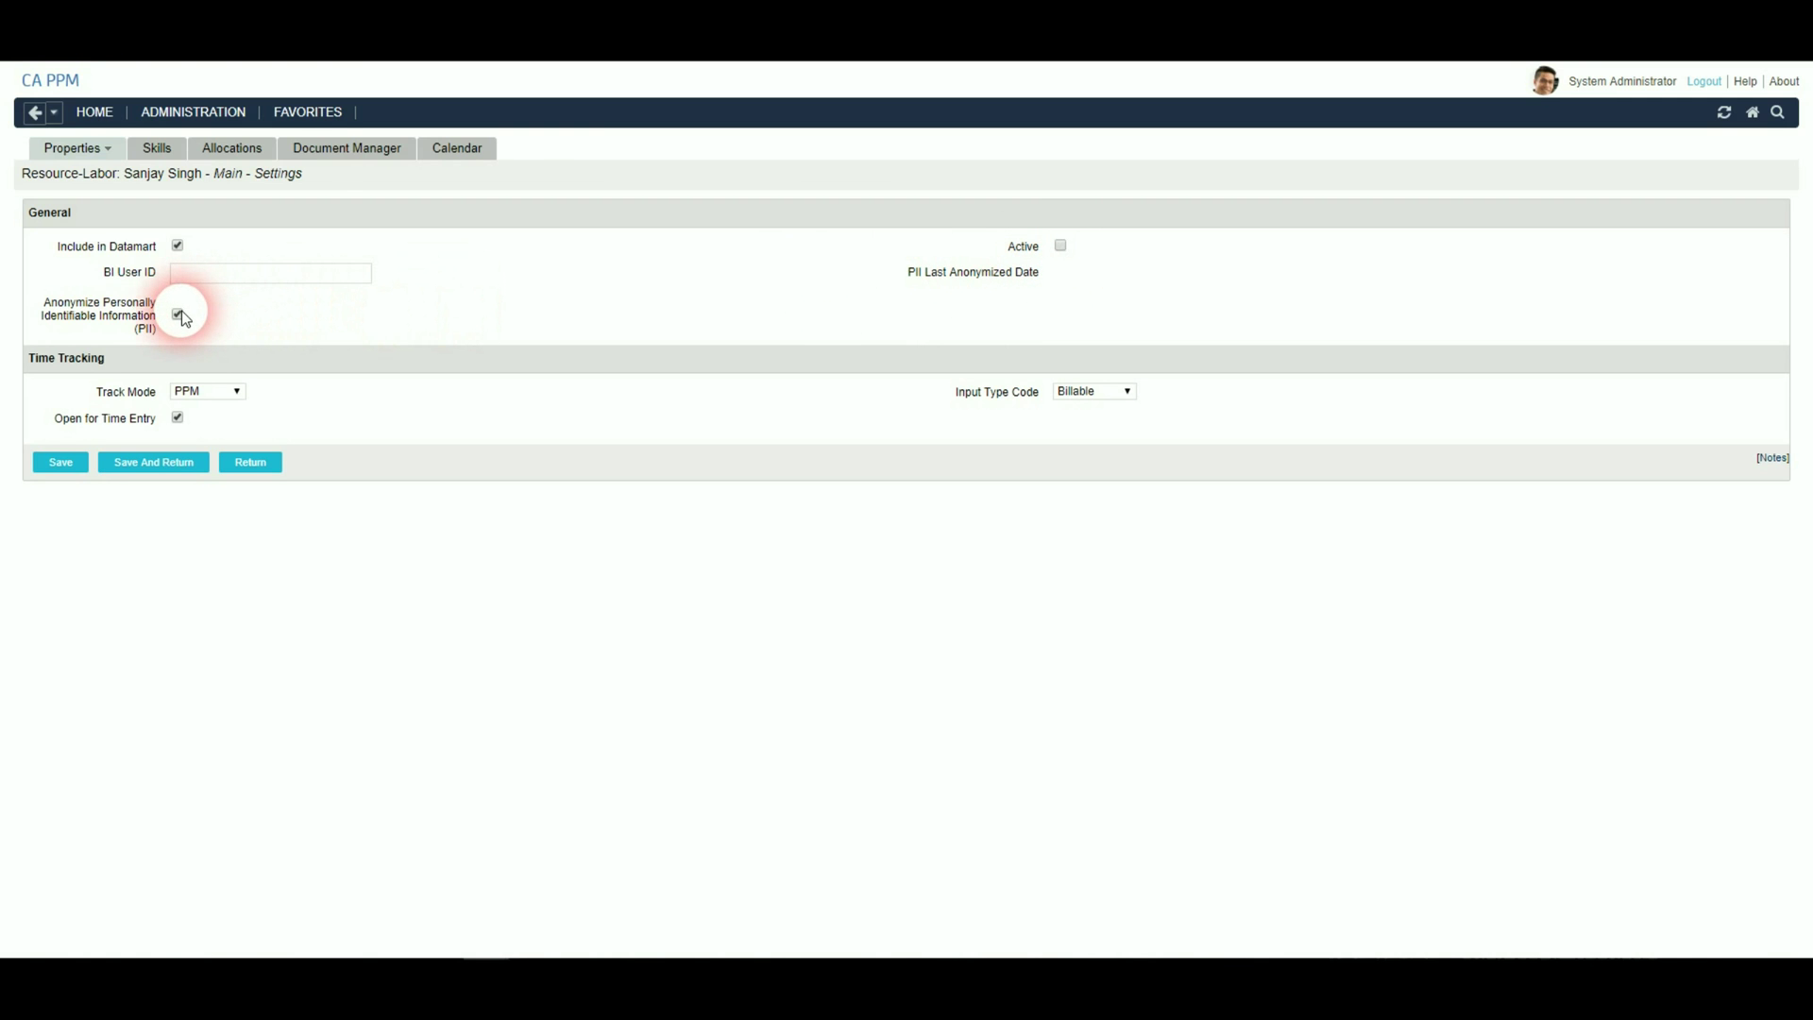
left_click(72, 465)
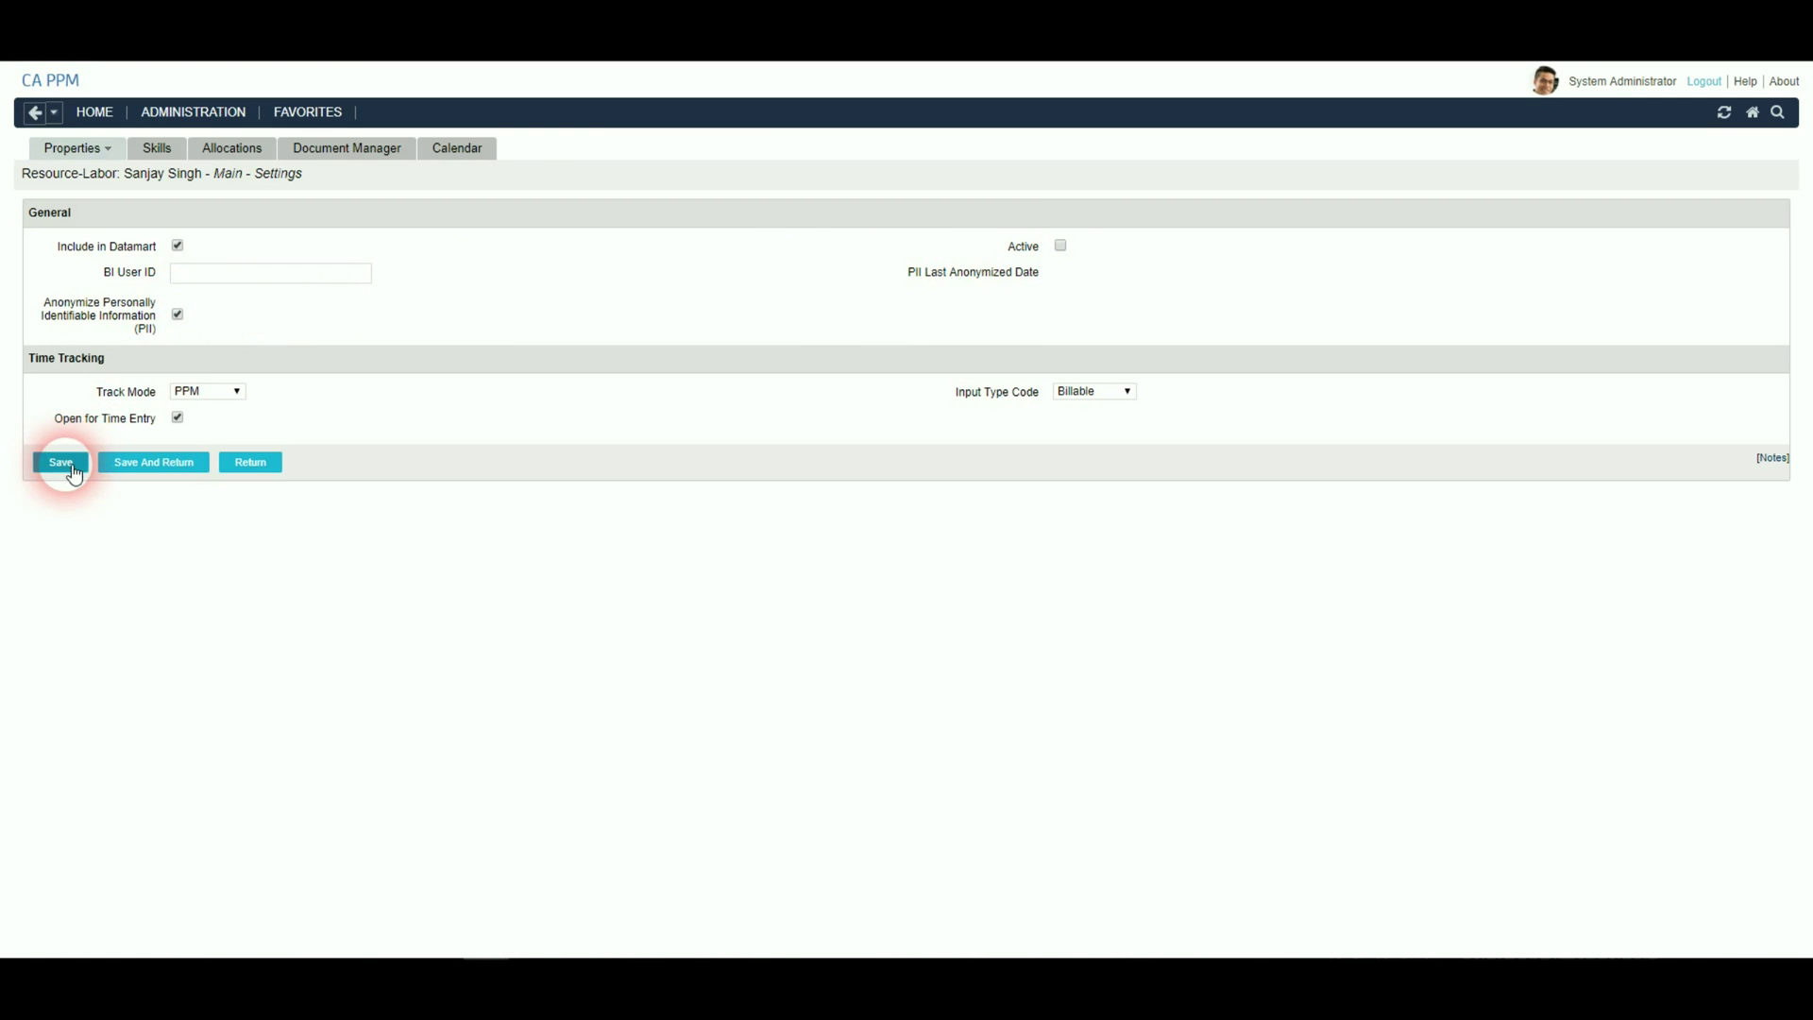
left_click(123, 463)
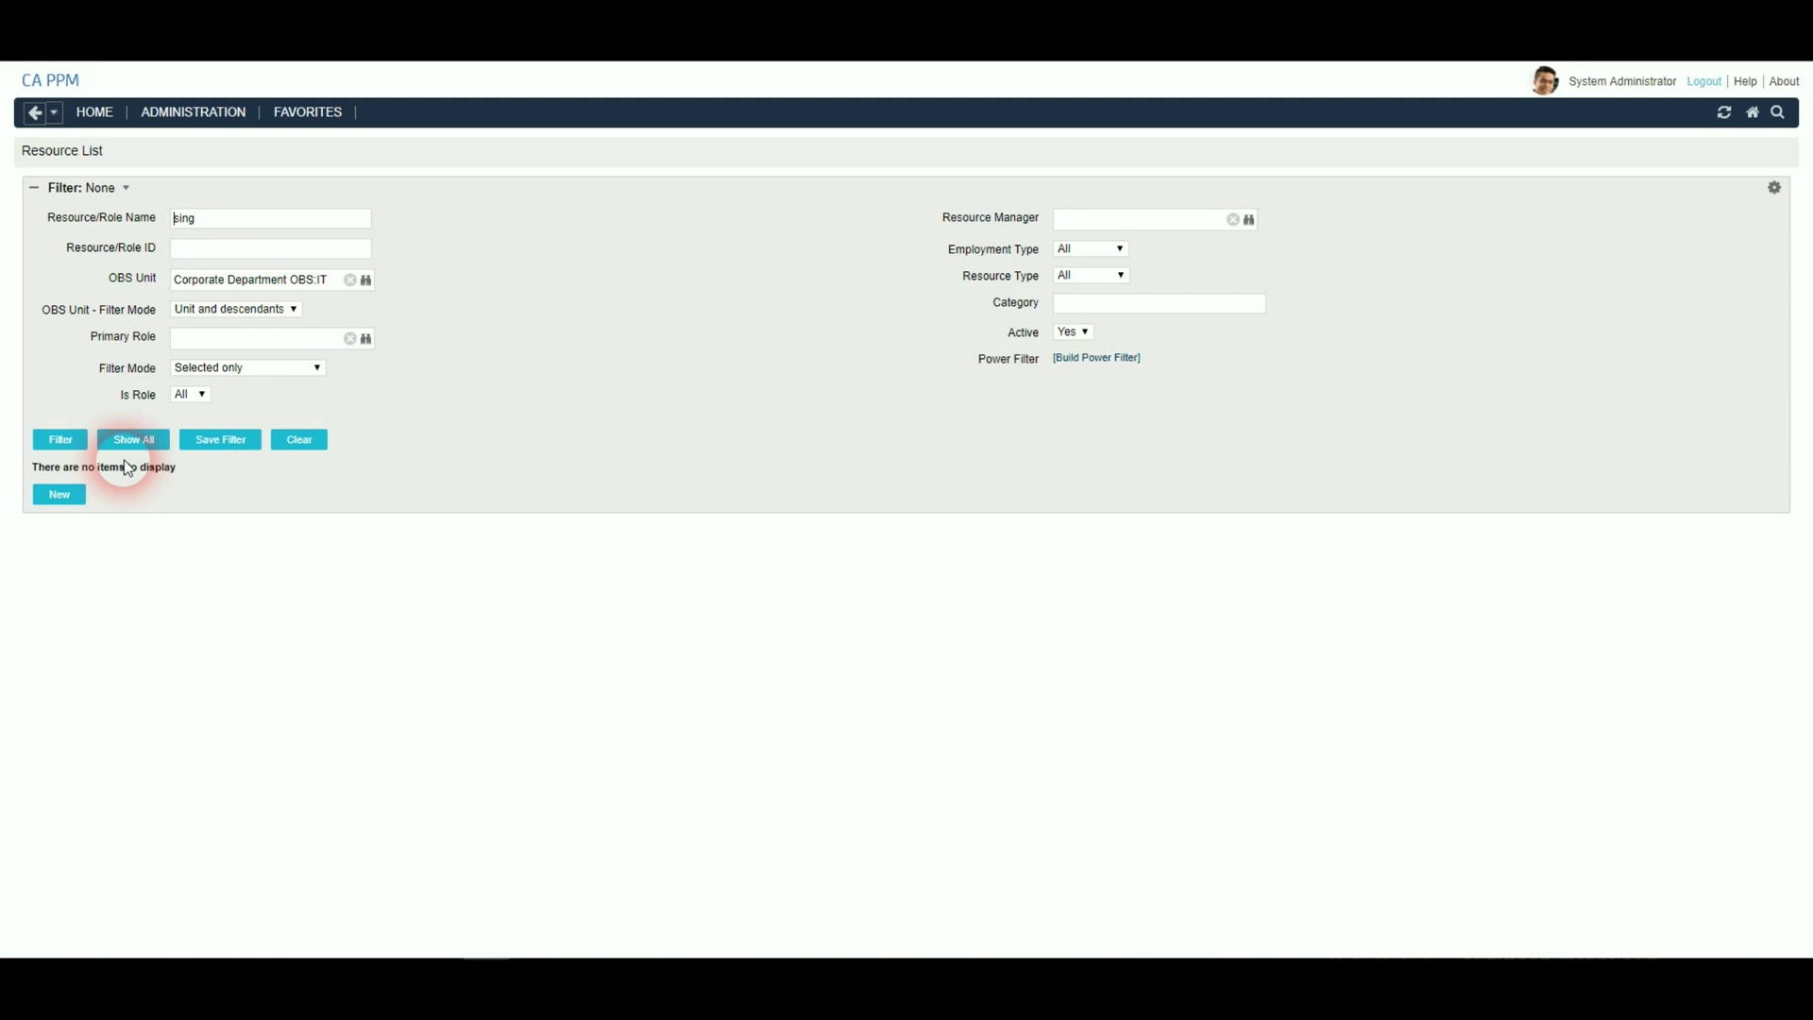
Step: Submit the Anonymize PII job, then filter the Resource List on Active = No
left_click(94, 111)
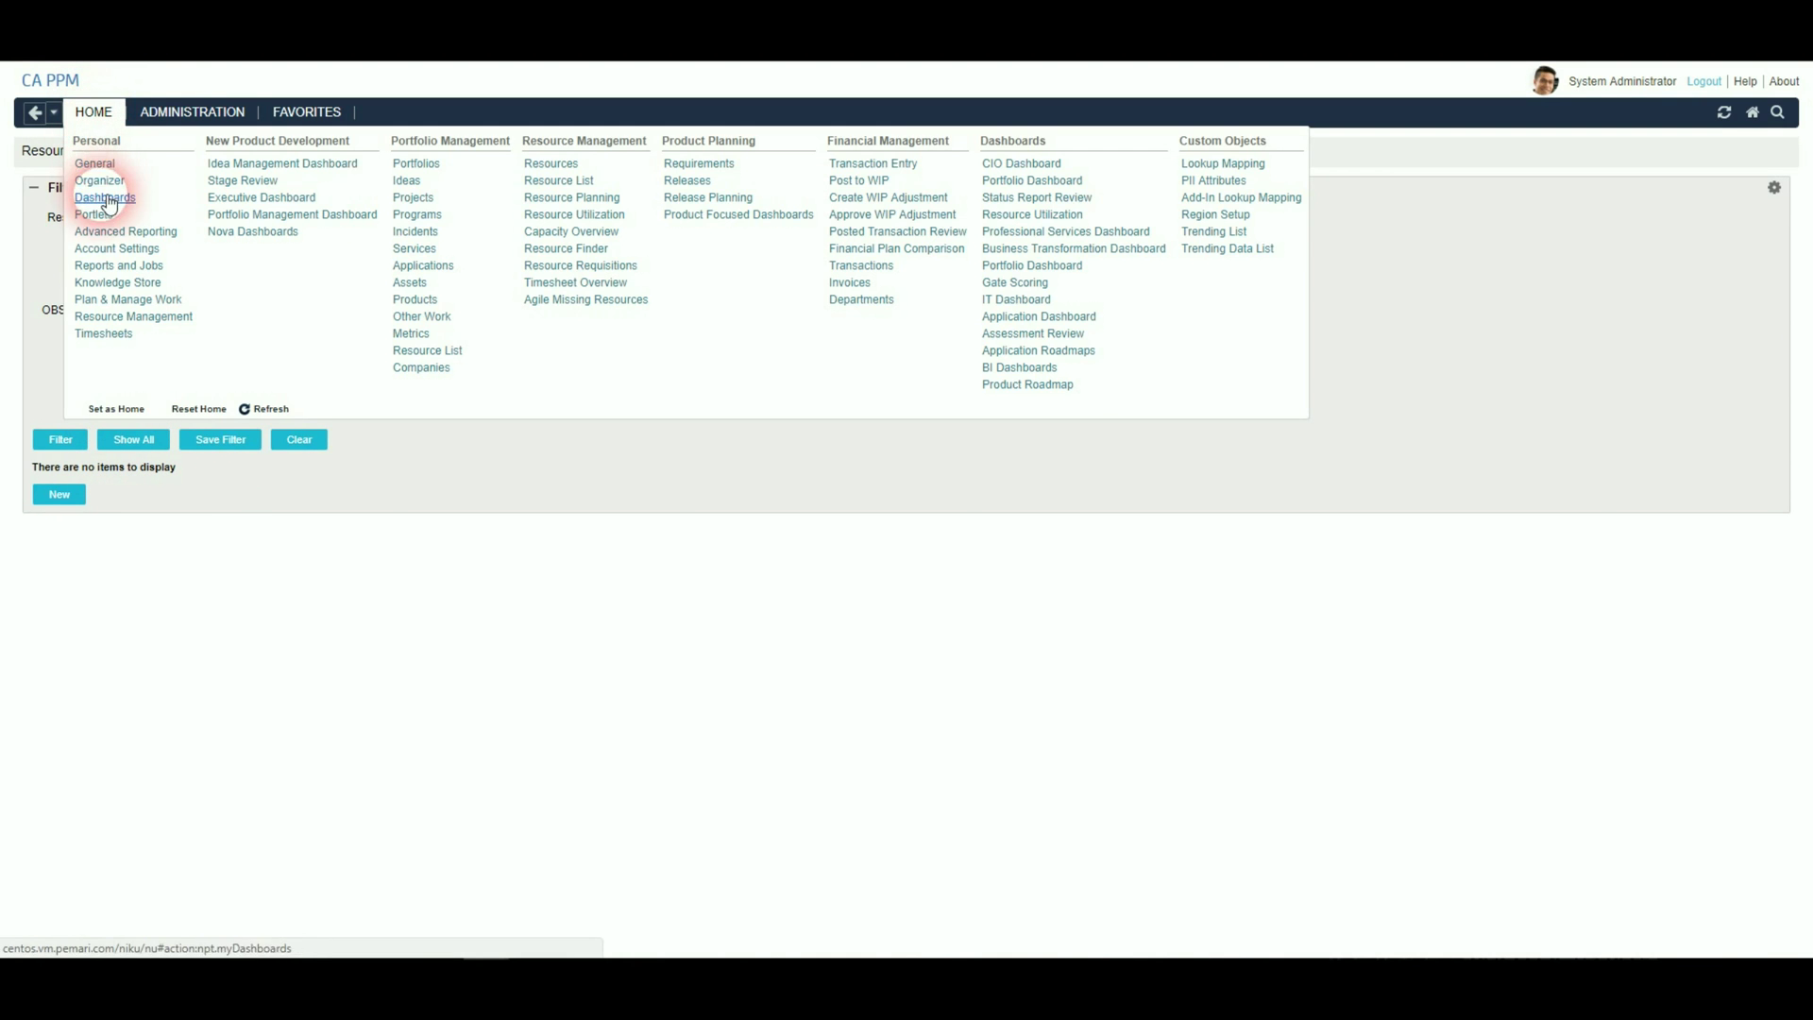
left_click(116, 264)
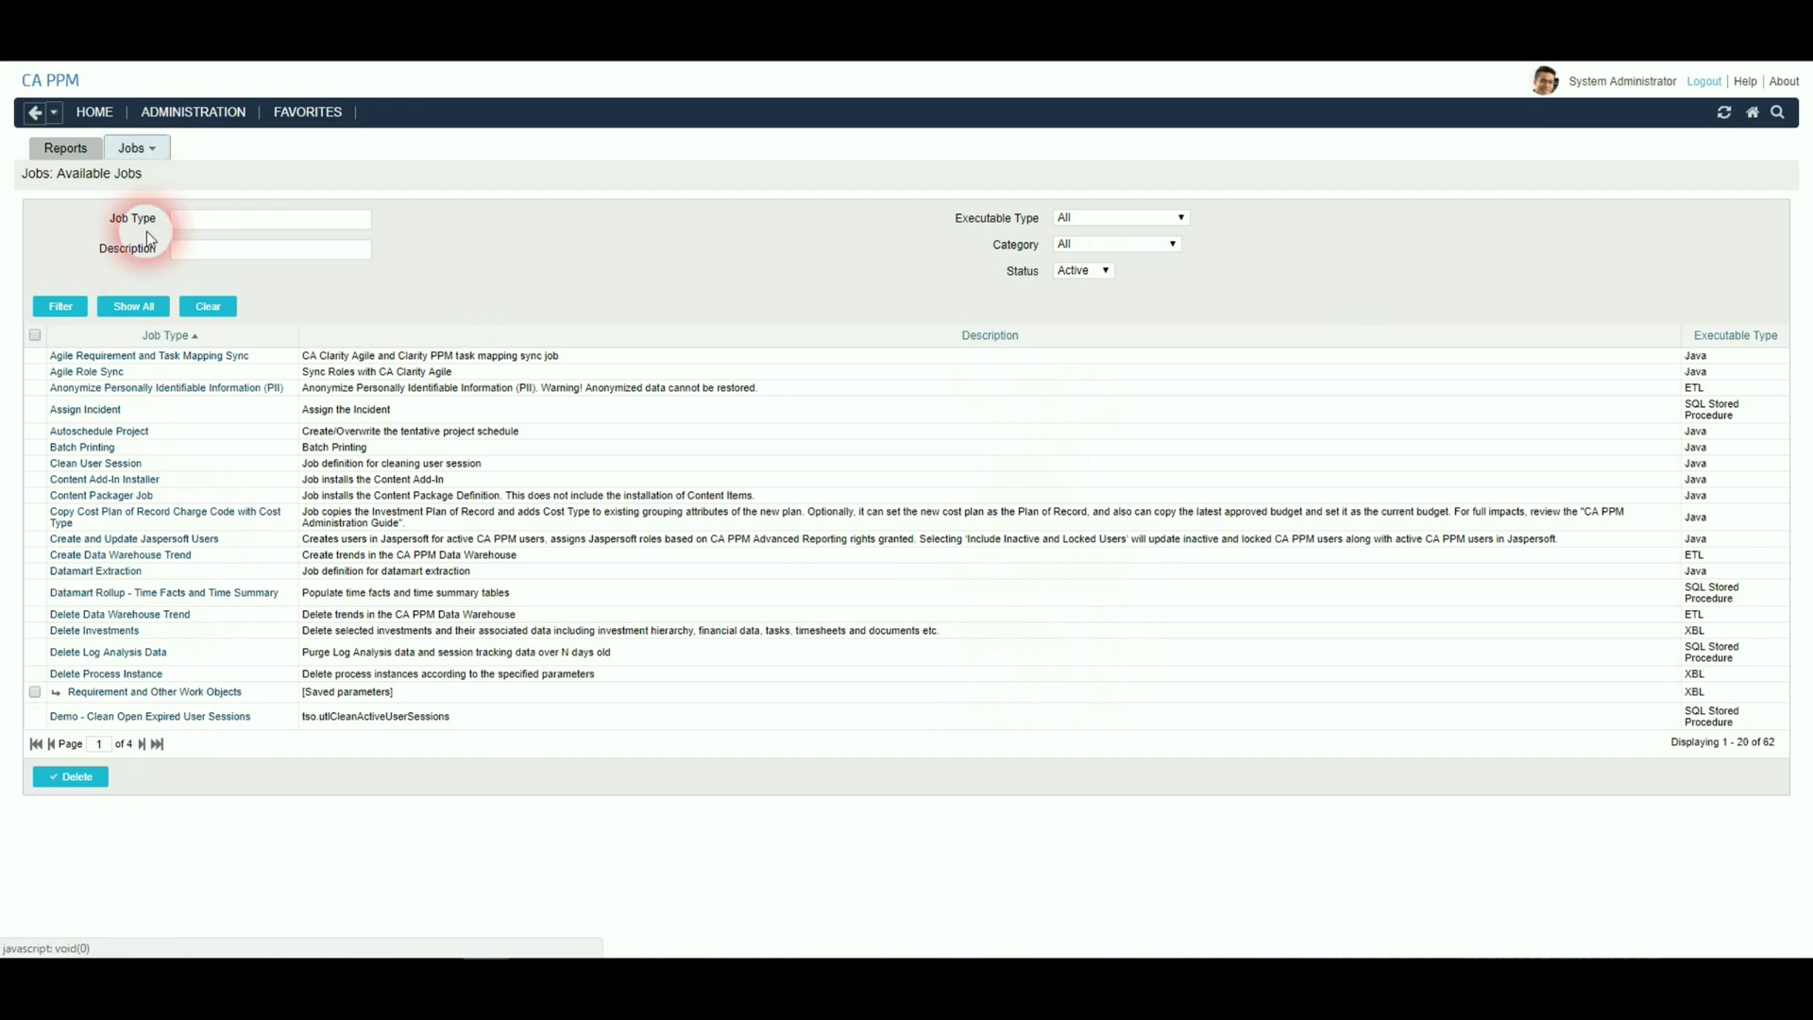
left_click(142, 388)
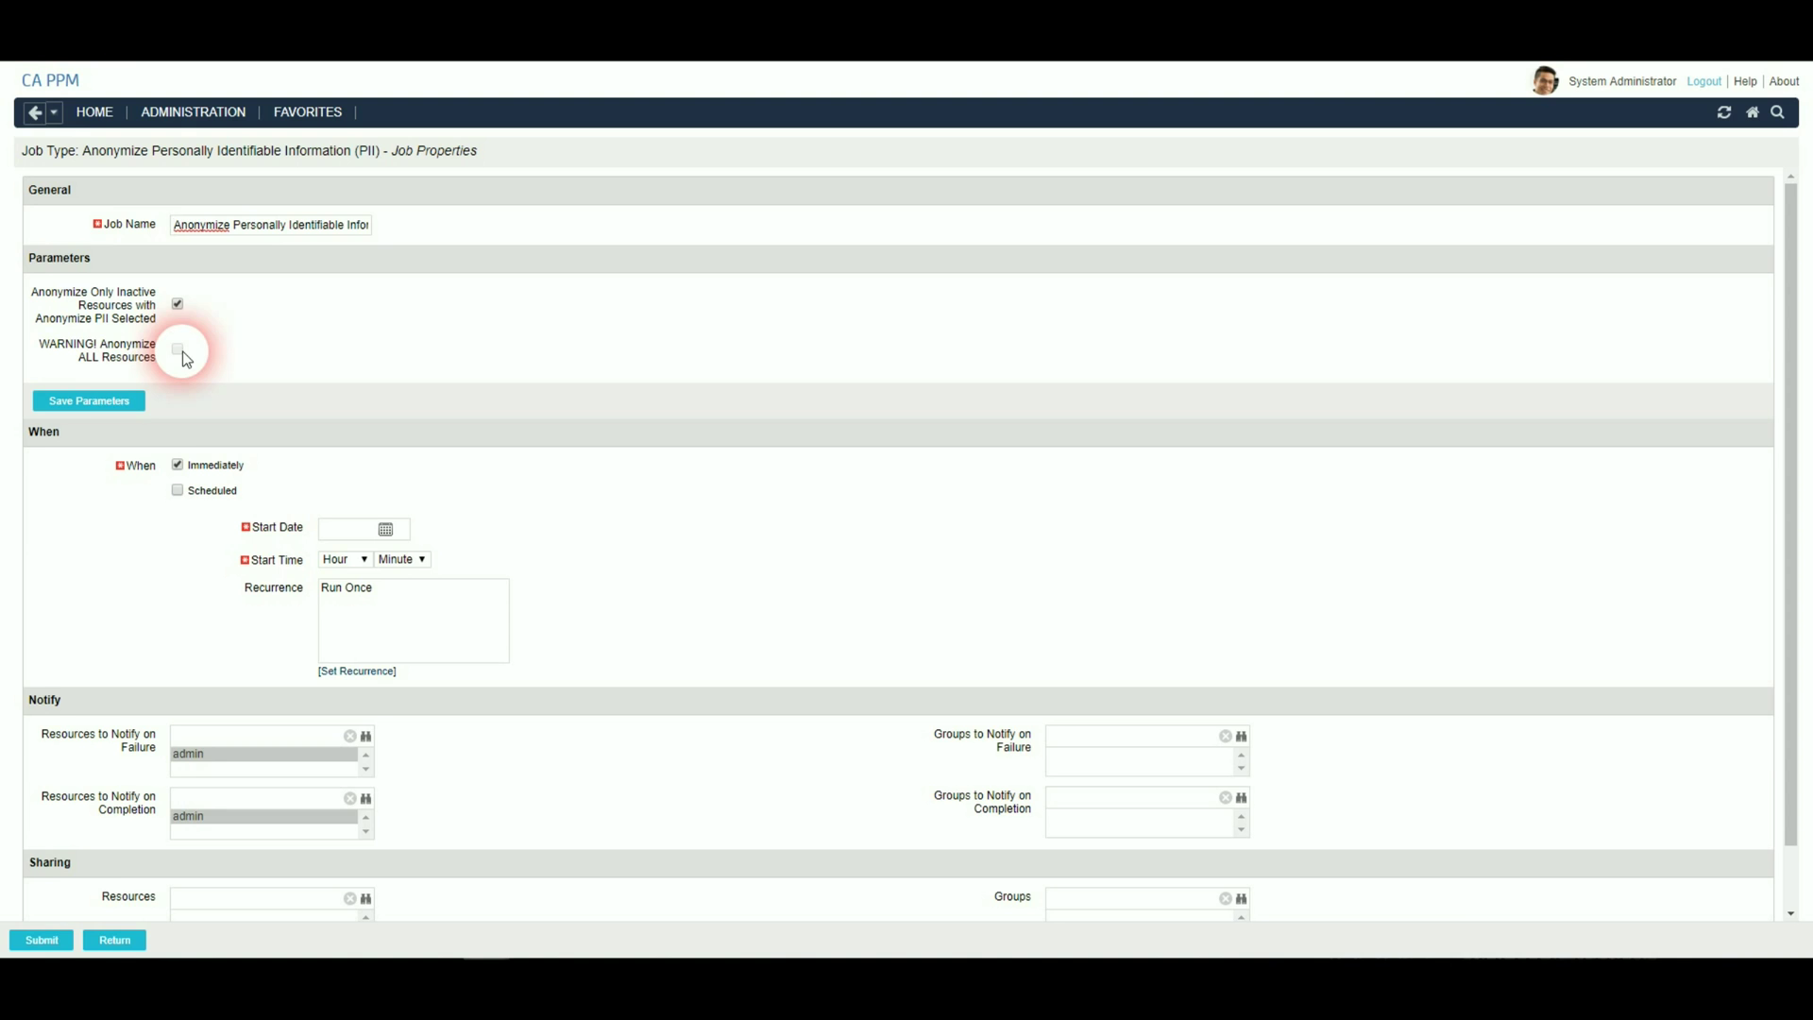
left_click(200, 226)
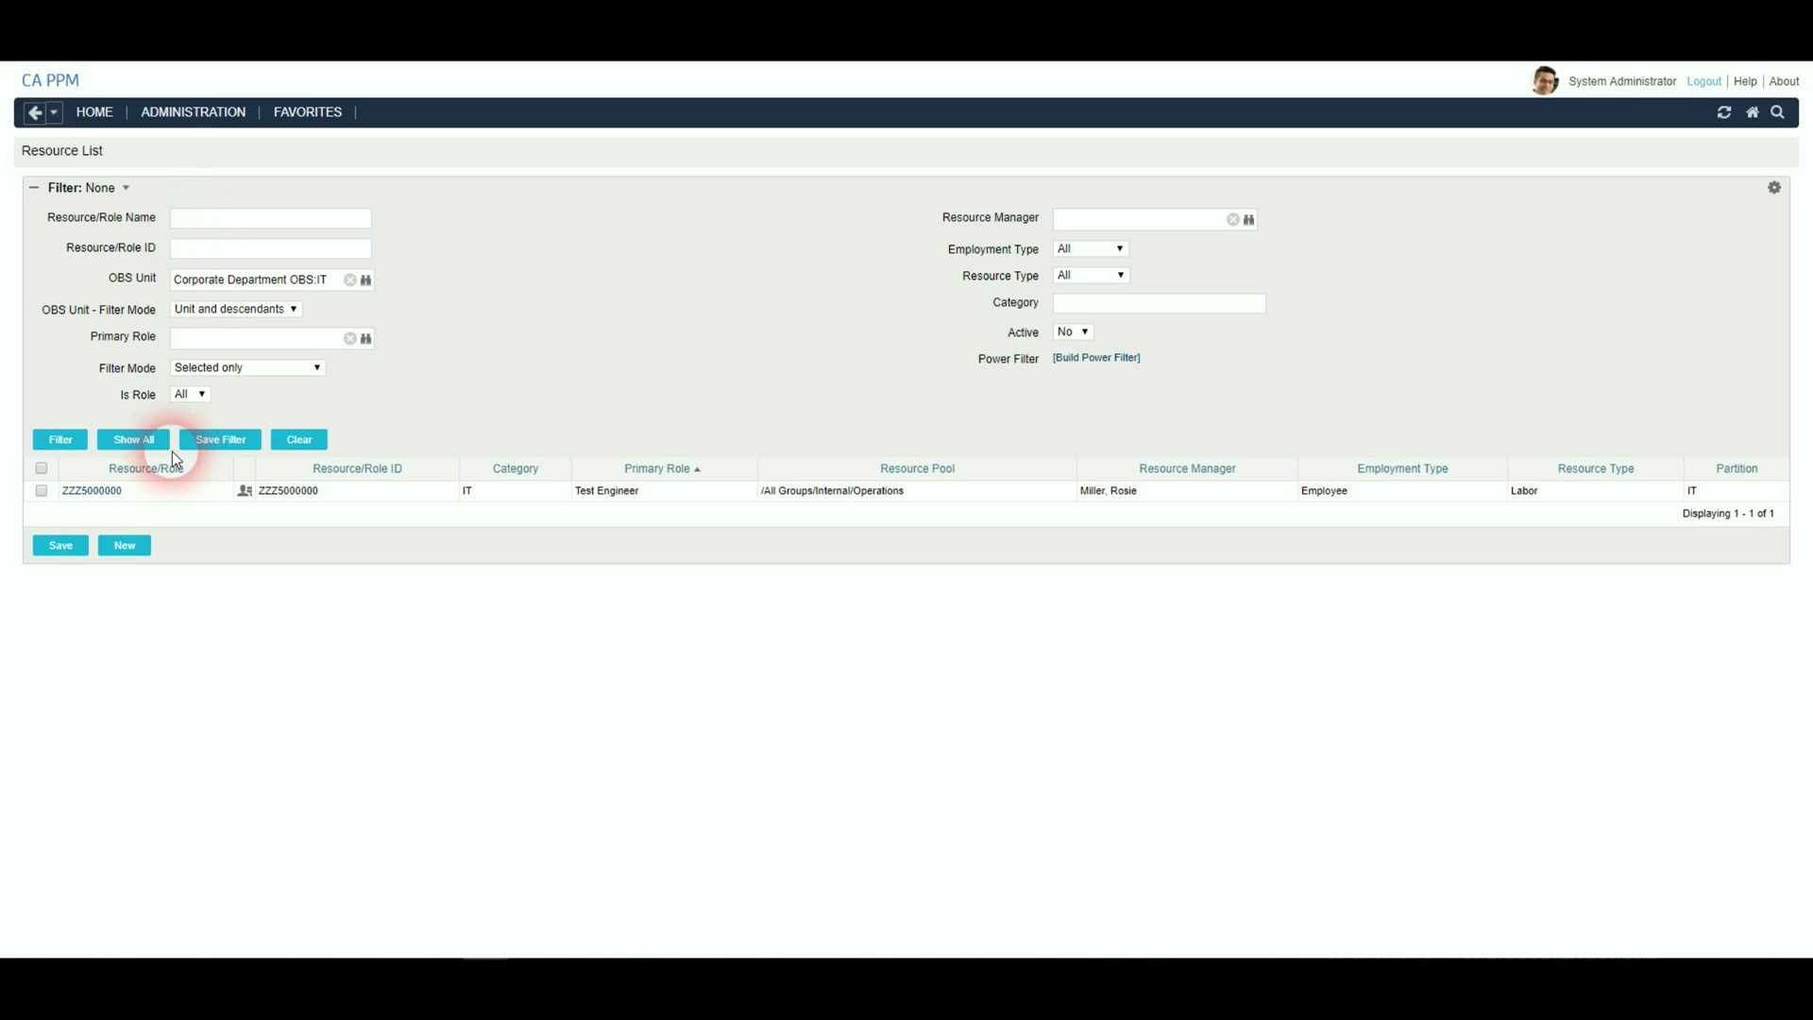
Step: Check that resource ZZZ5000000's contact information shows ZZZ5000000 in every address and phone field
left_click(104, 493)
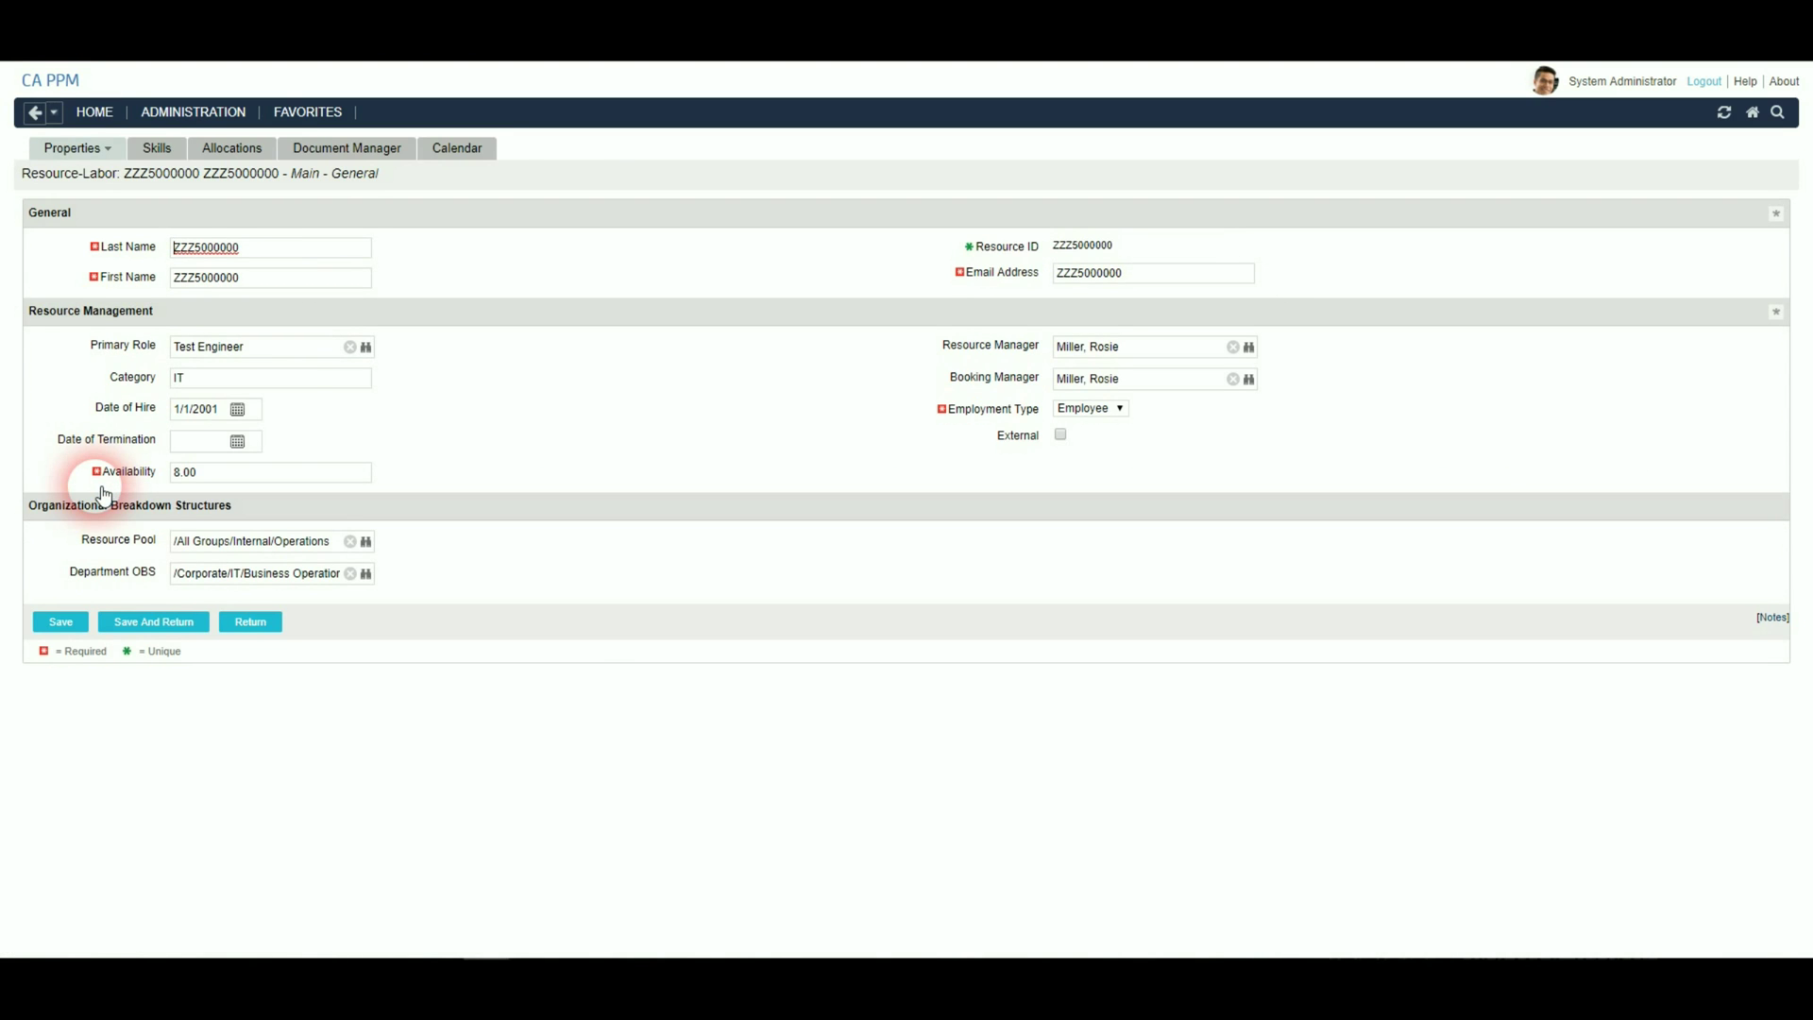
left_click(94, 148)
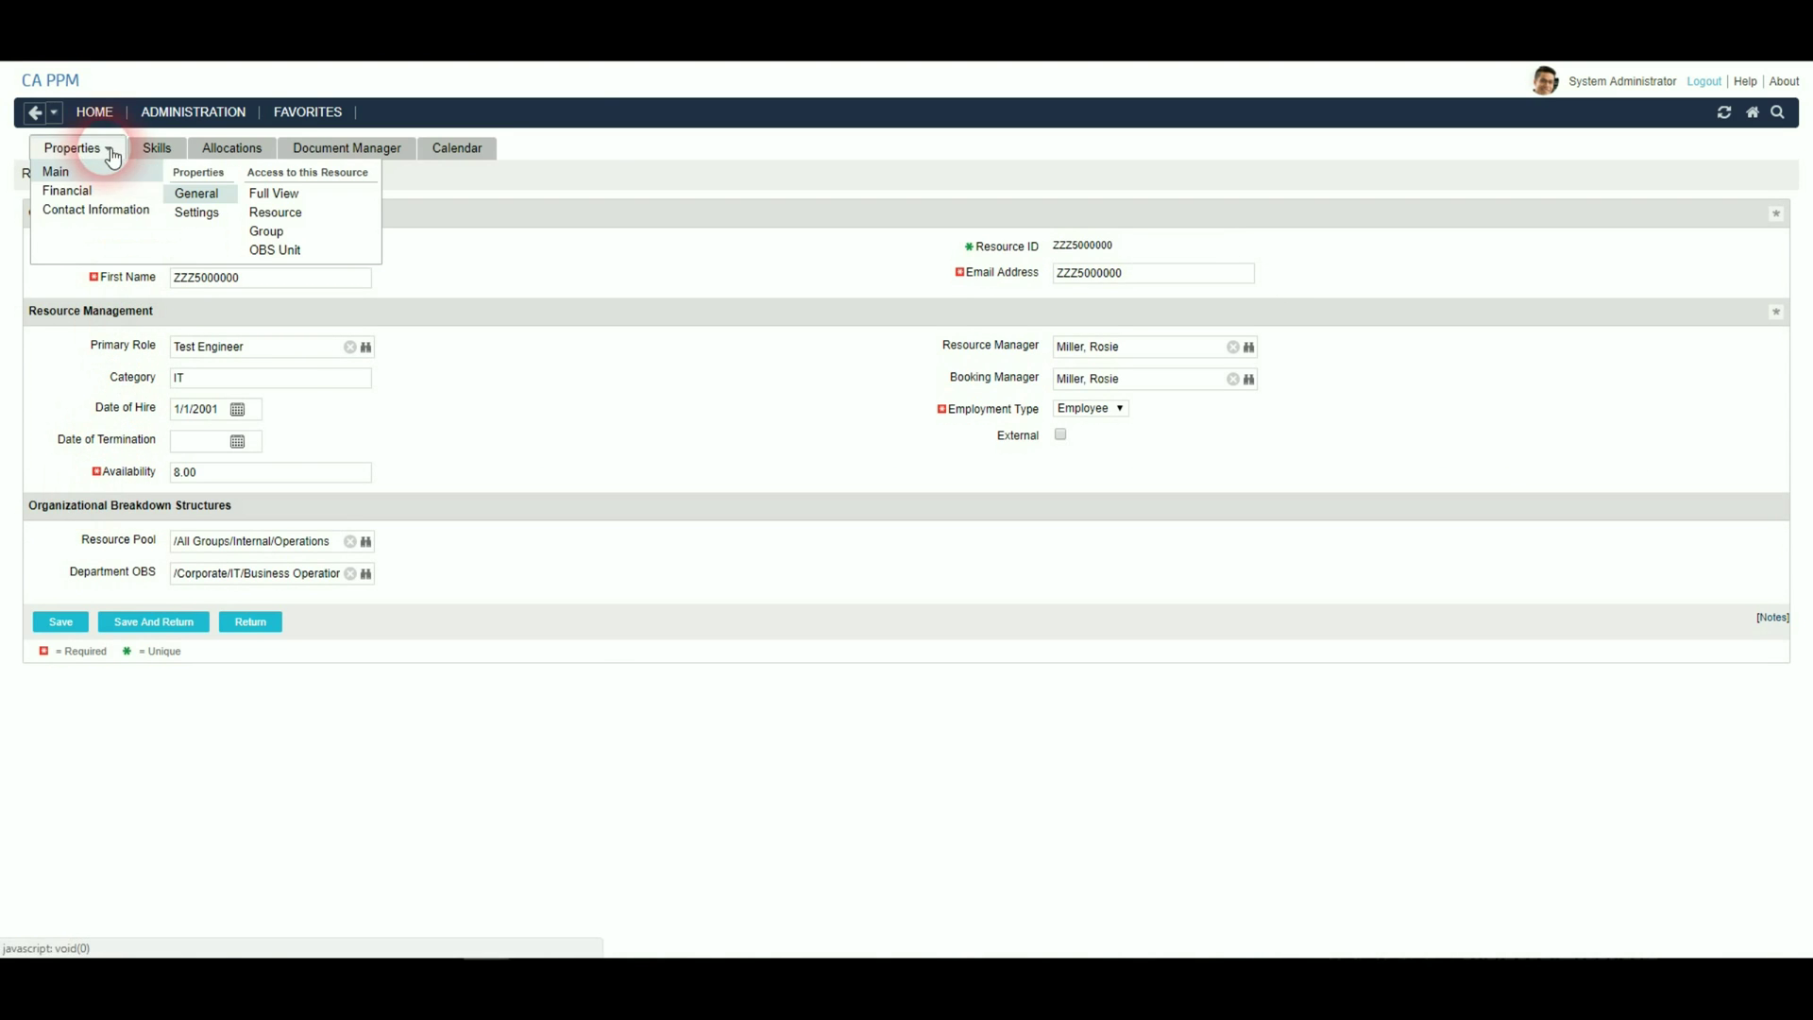
left_click(97, 211)
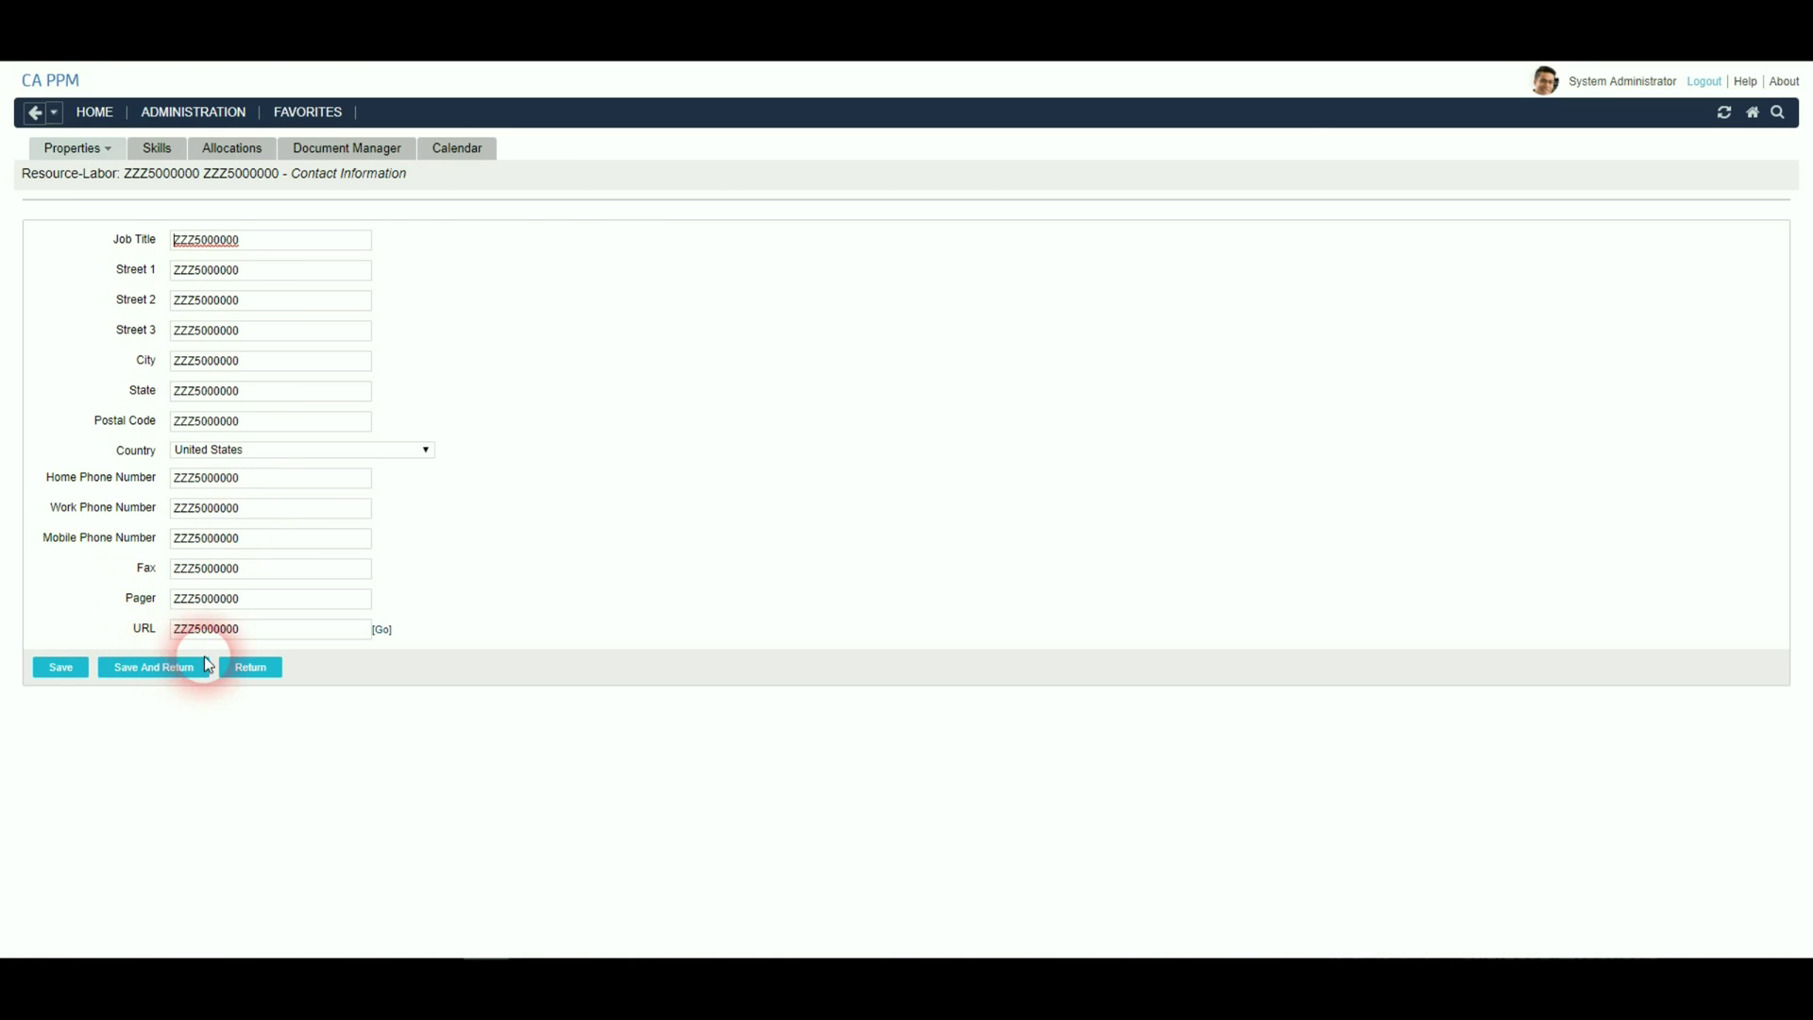
left_click(247, 665)
mouse_move(93, 117)
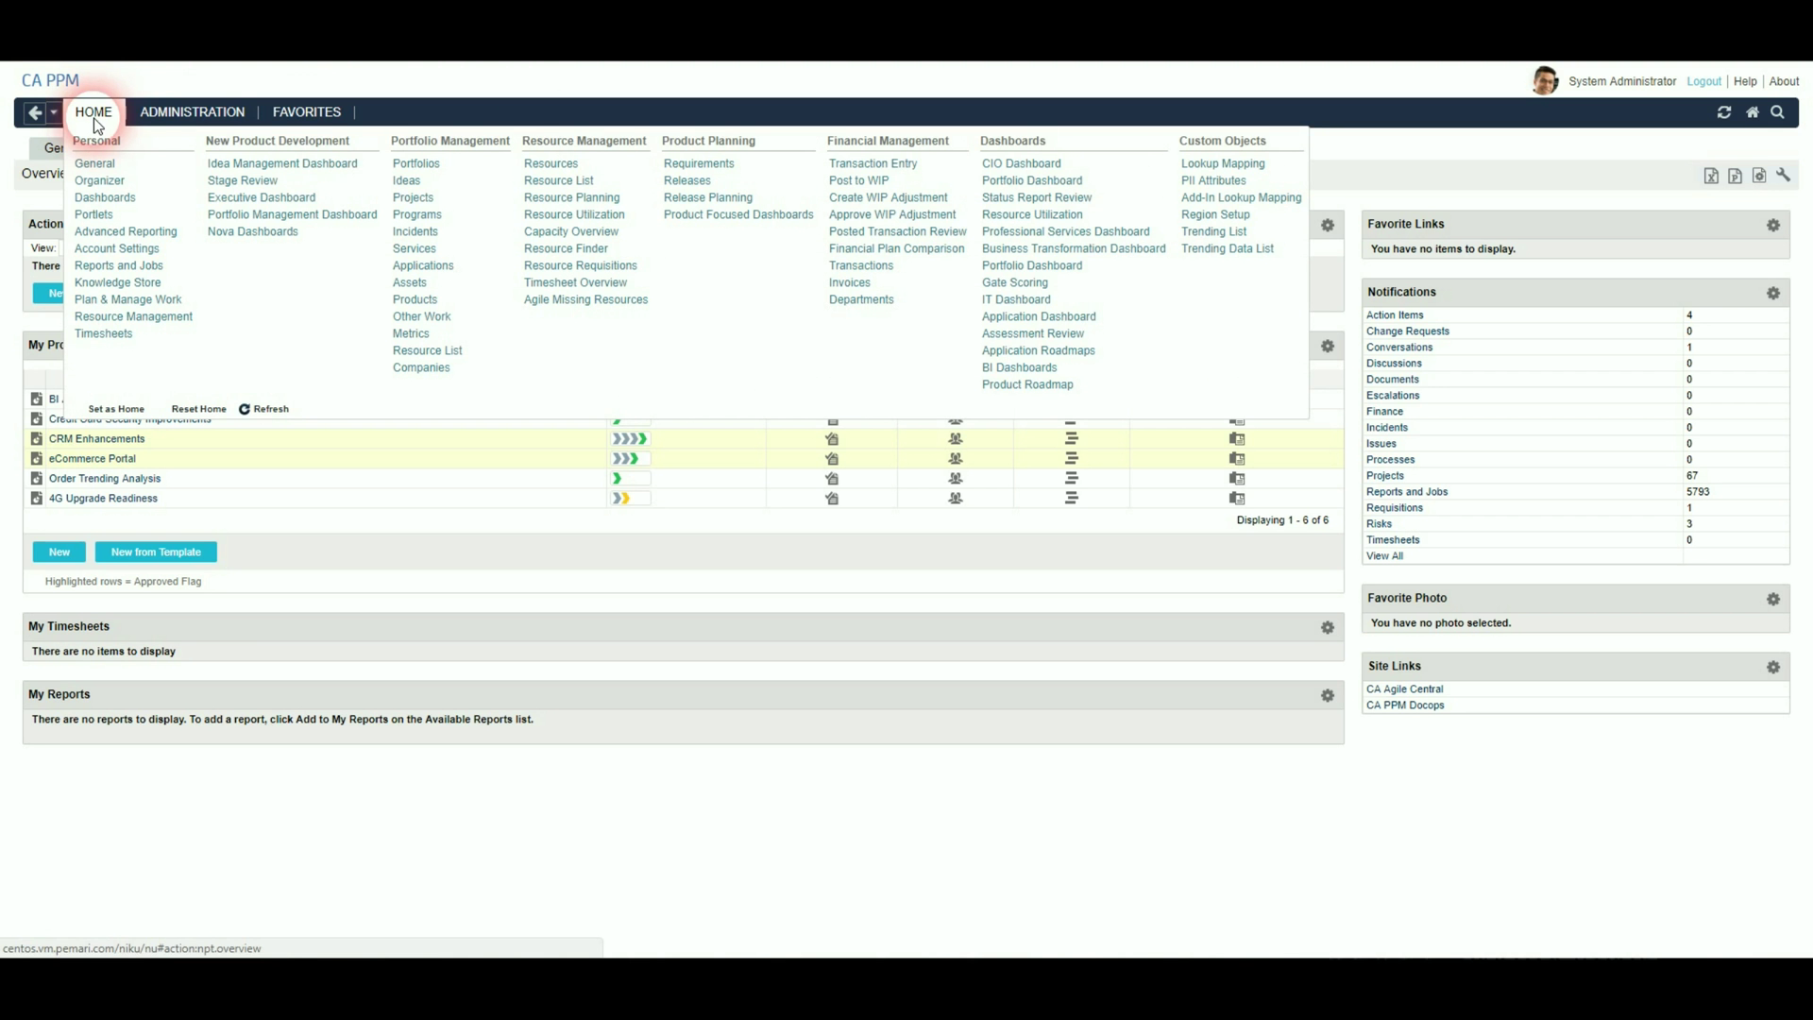
Step: Create a new PII attribute, pick Employee PIN Code from the lookup, and save it
left_click(1235, 184)
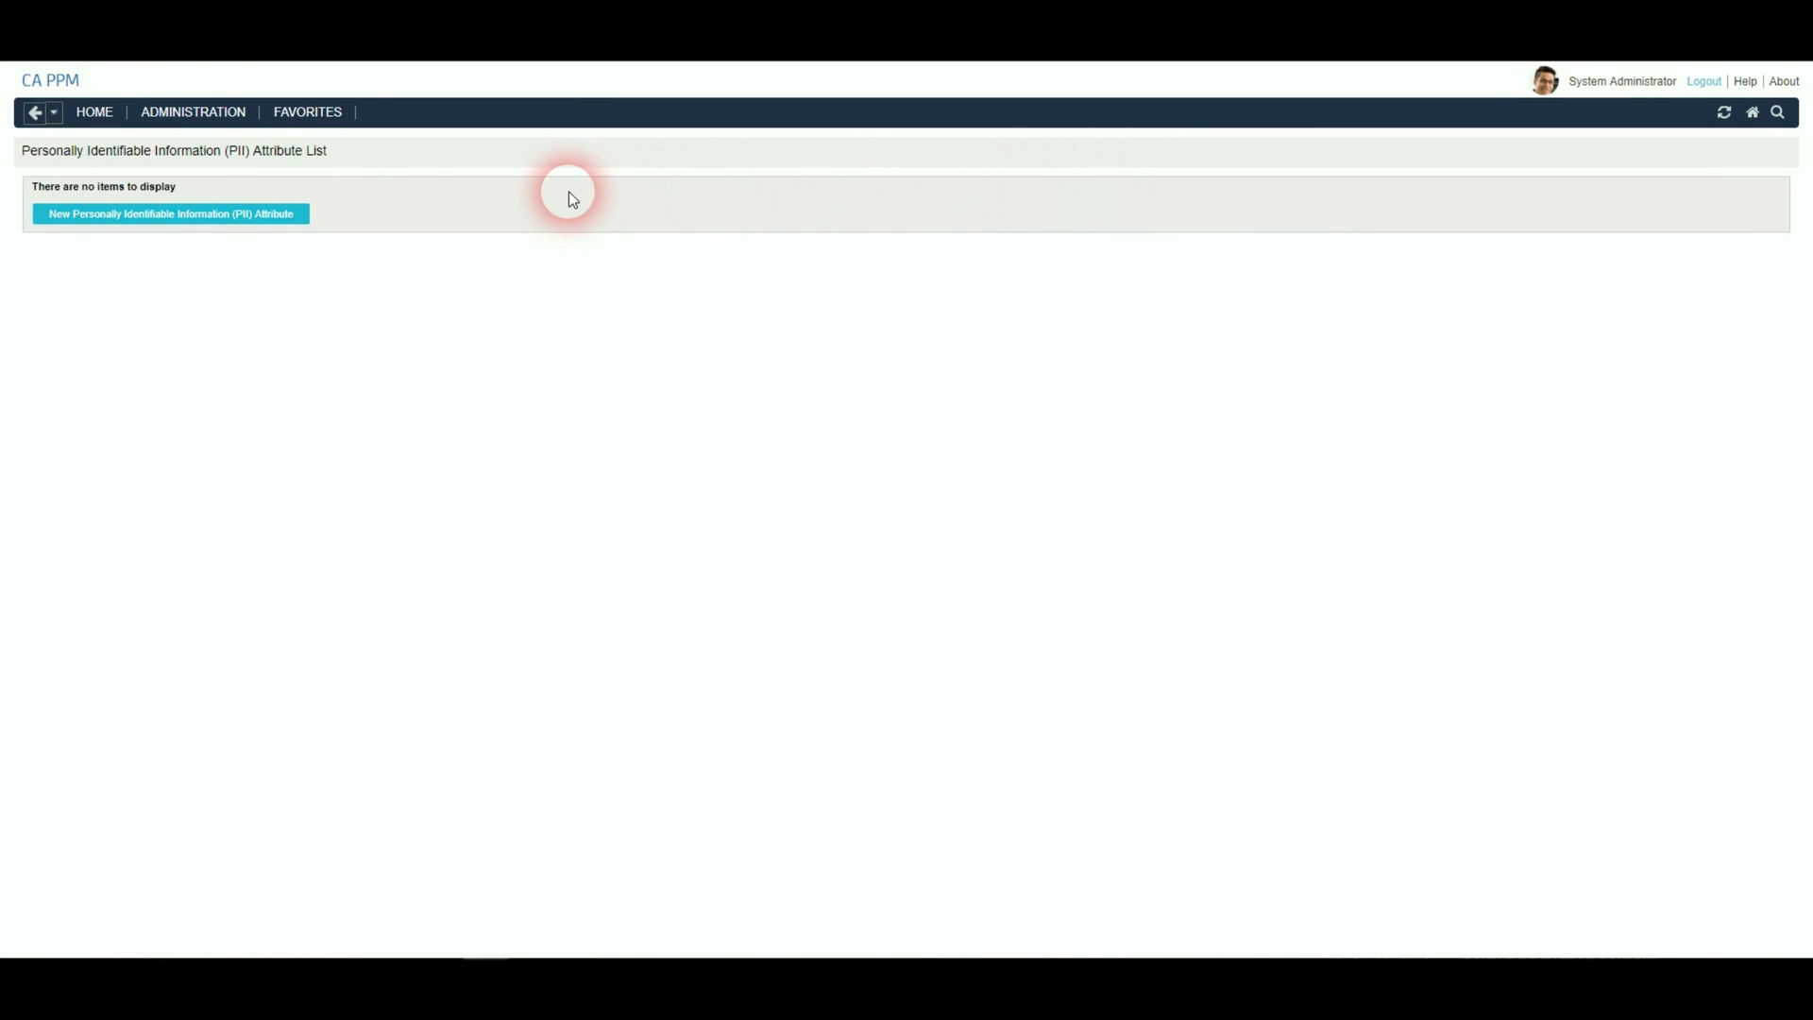
left_click(150, 219)
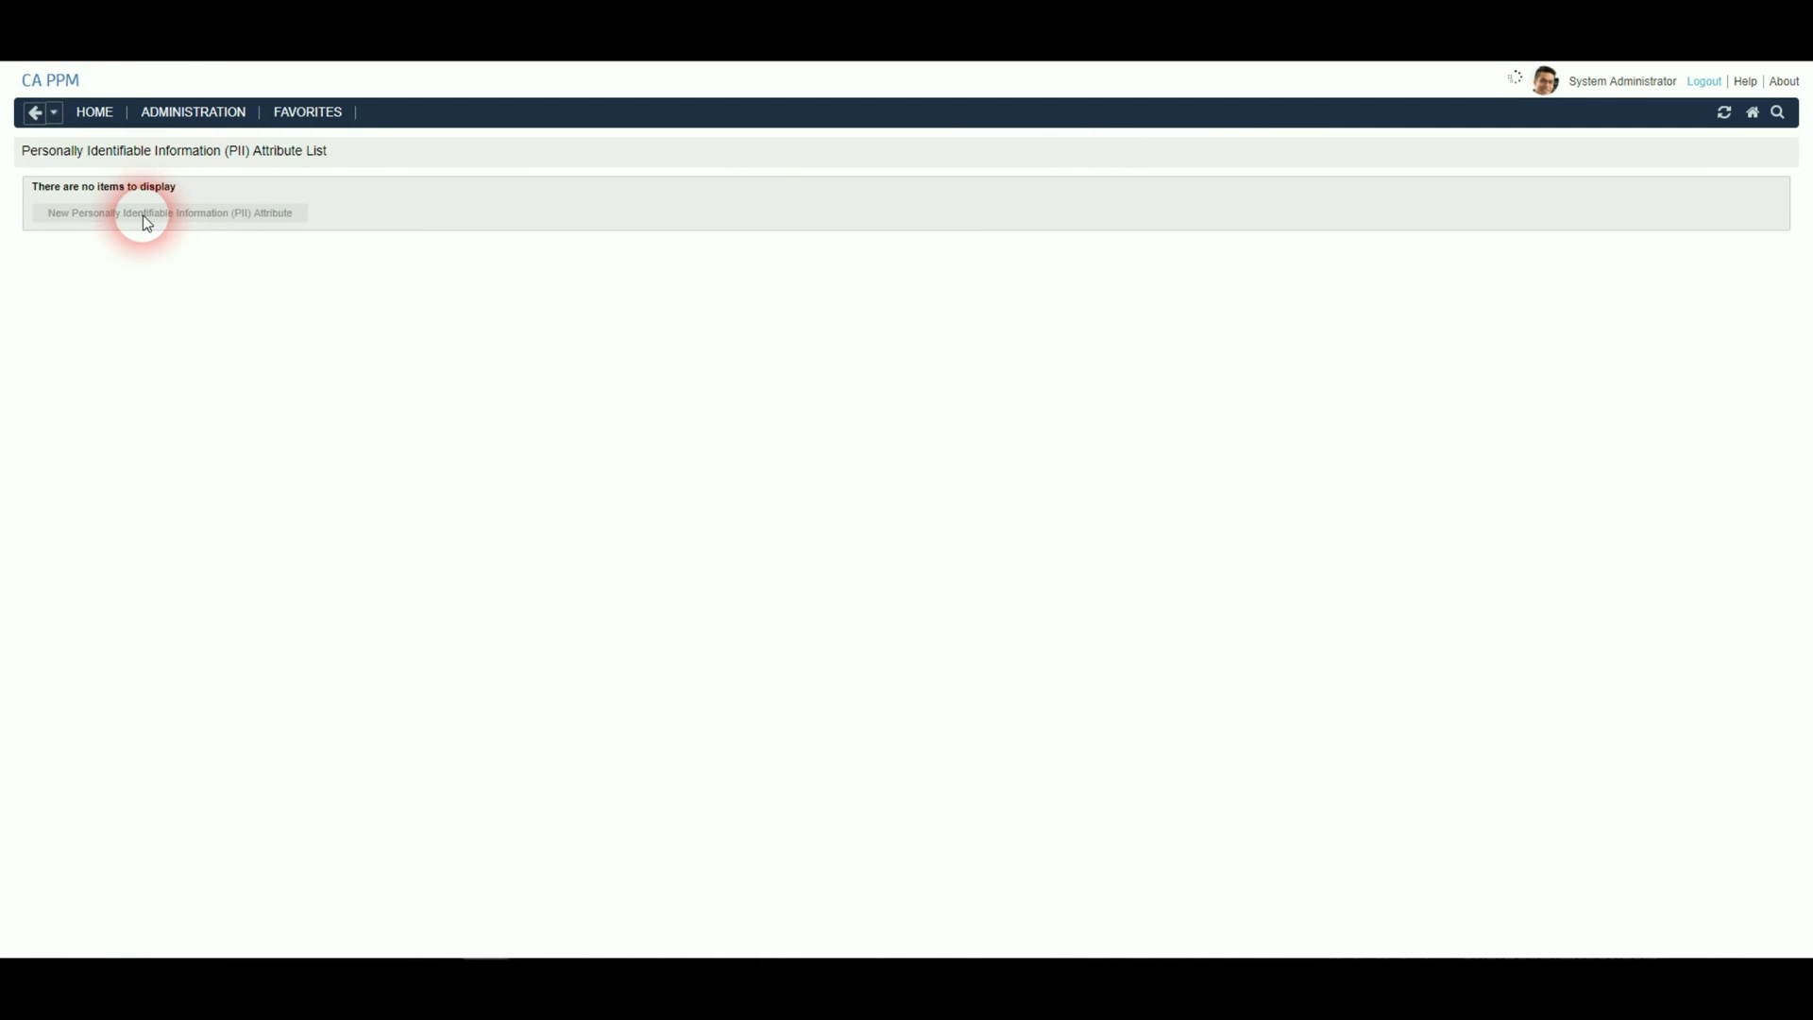
left_click(367, 226)
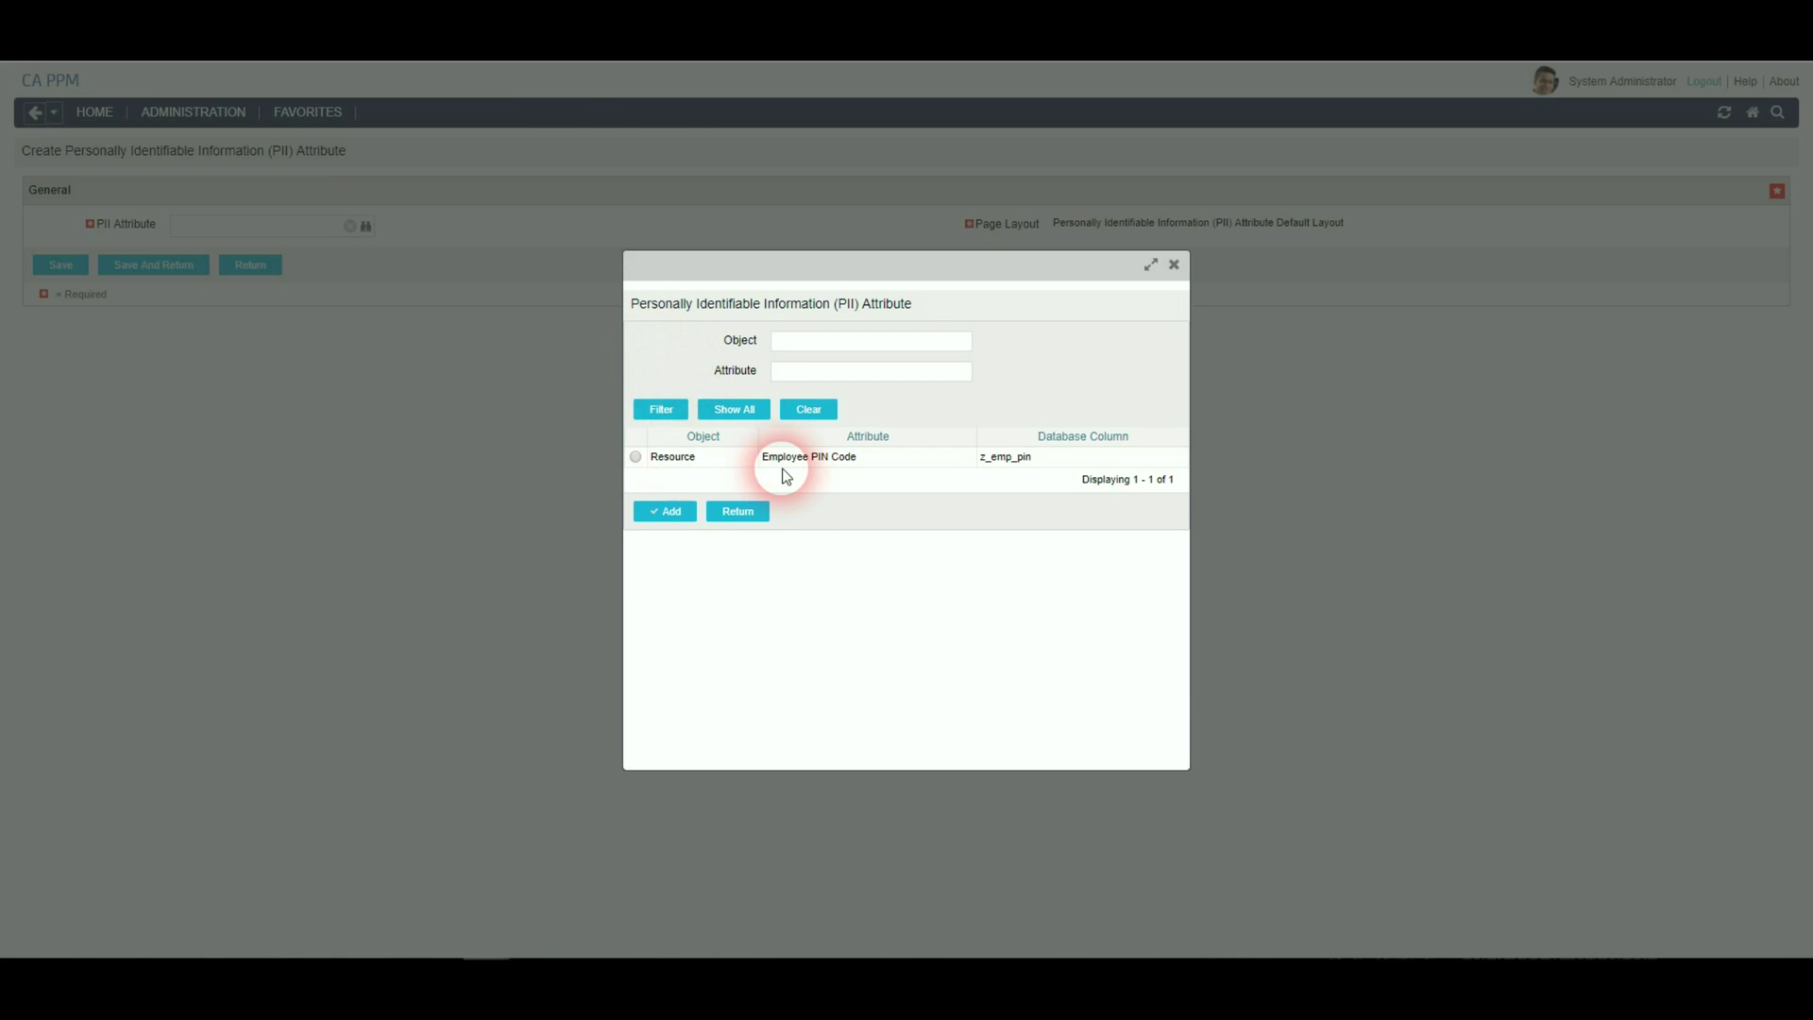
left_click(634, 457)
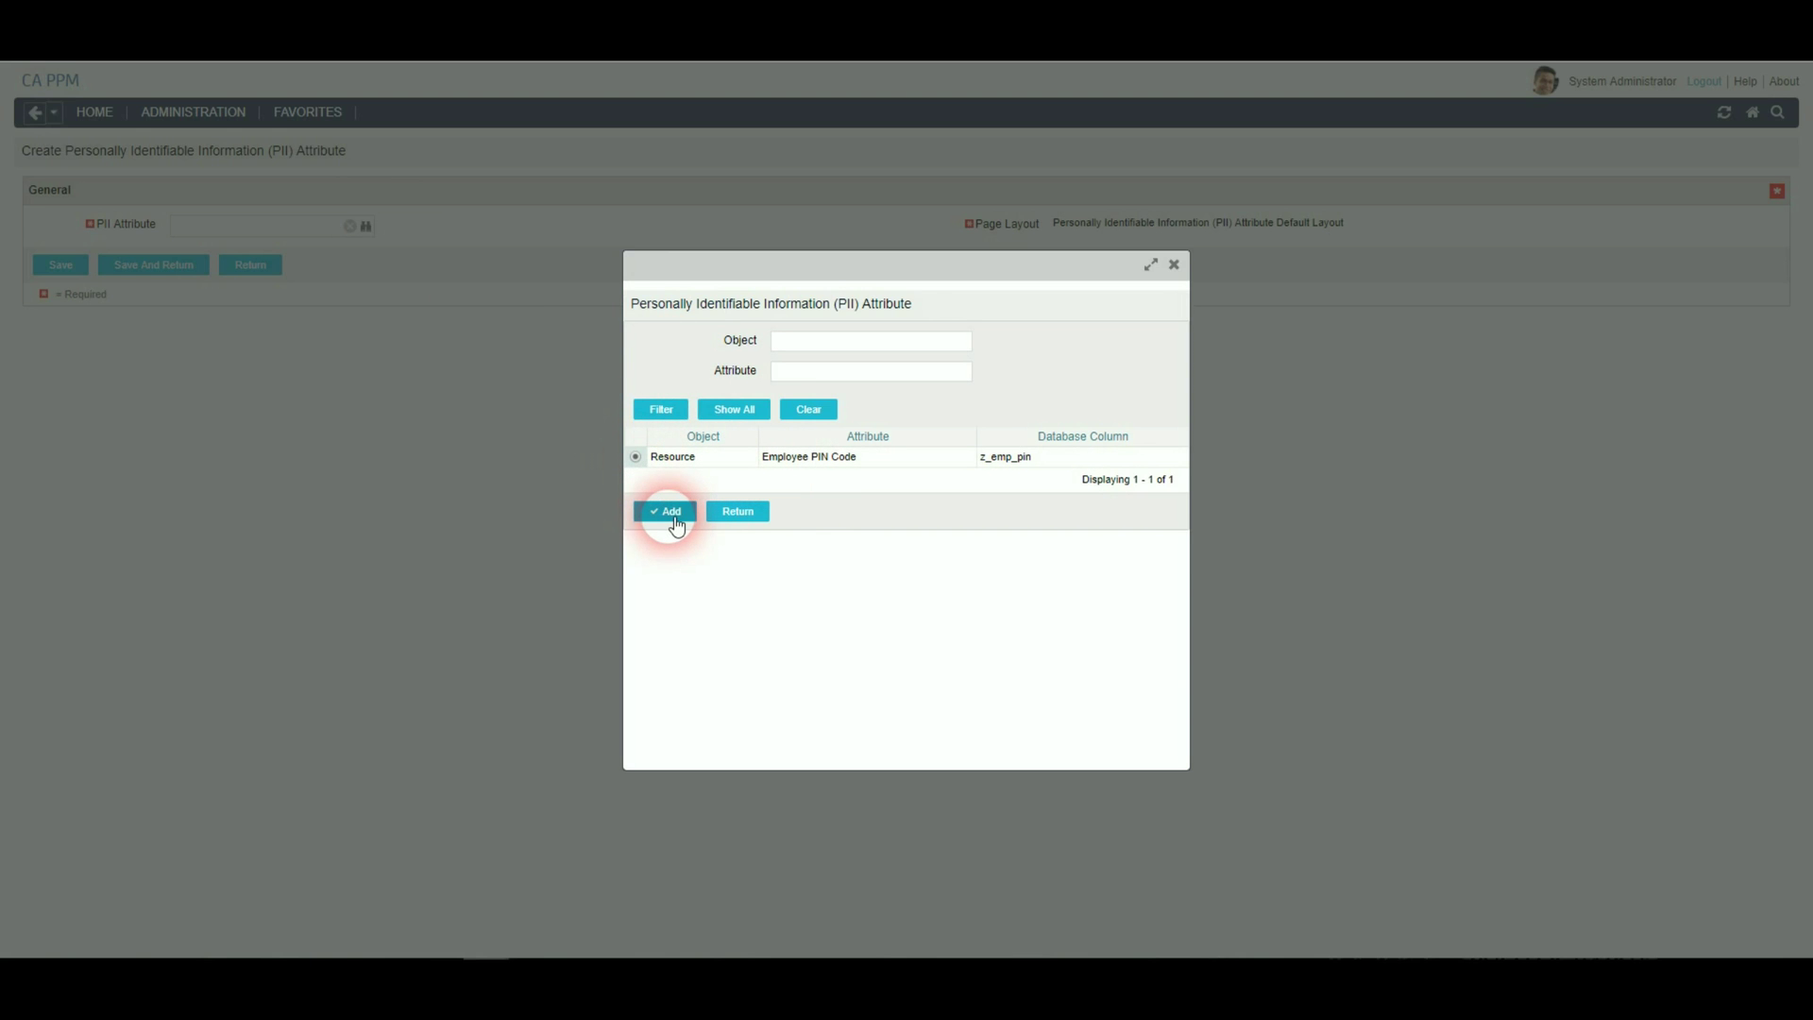
left_click(674, 518)
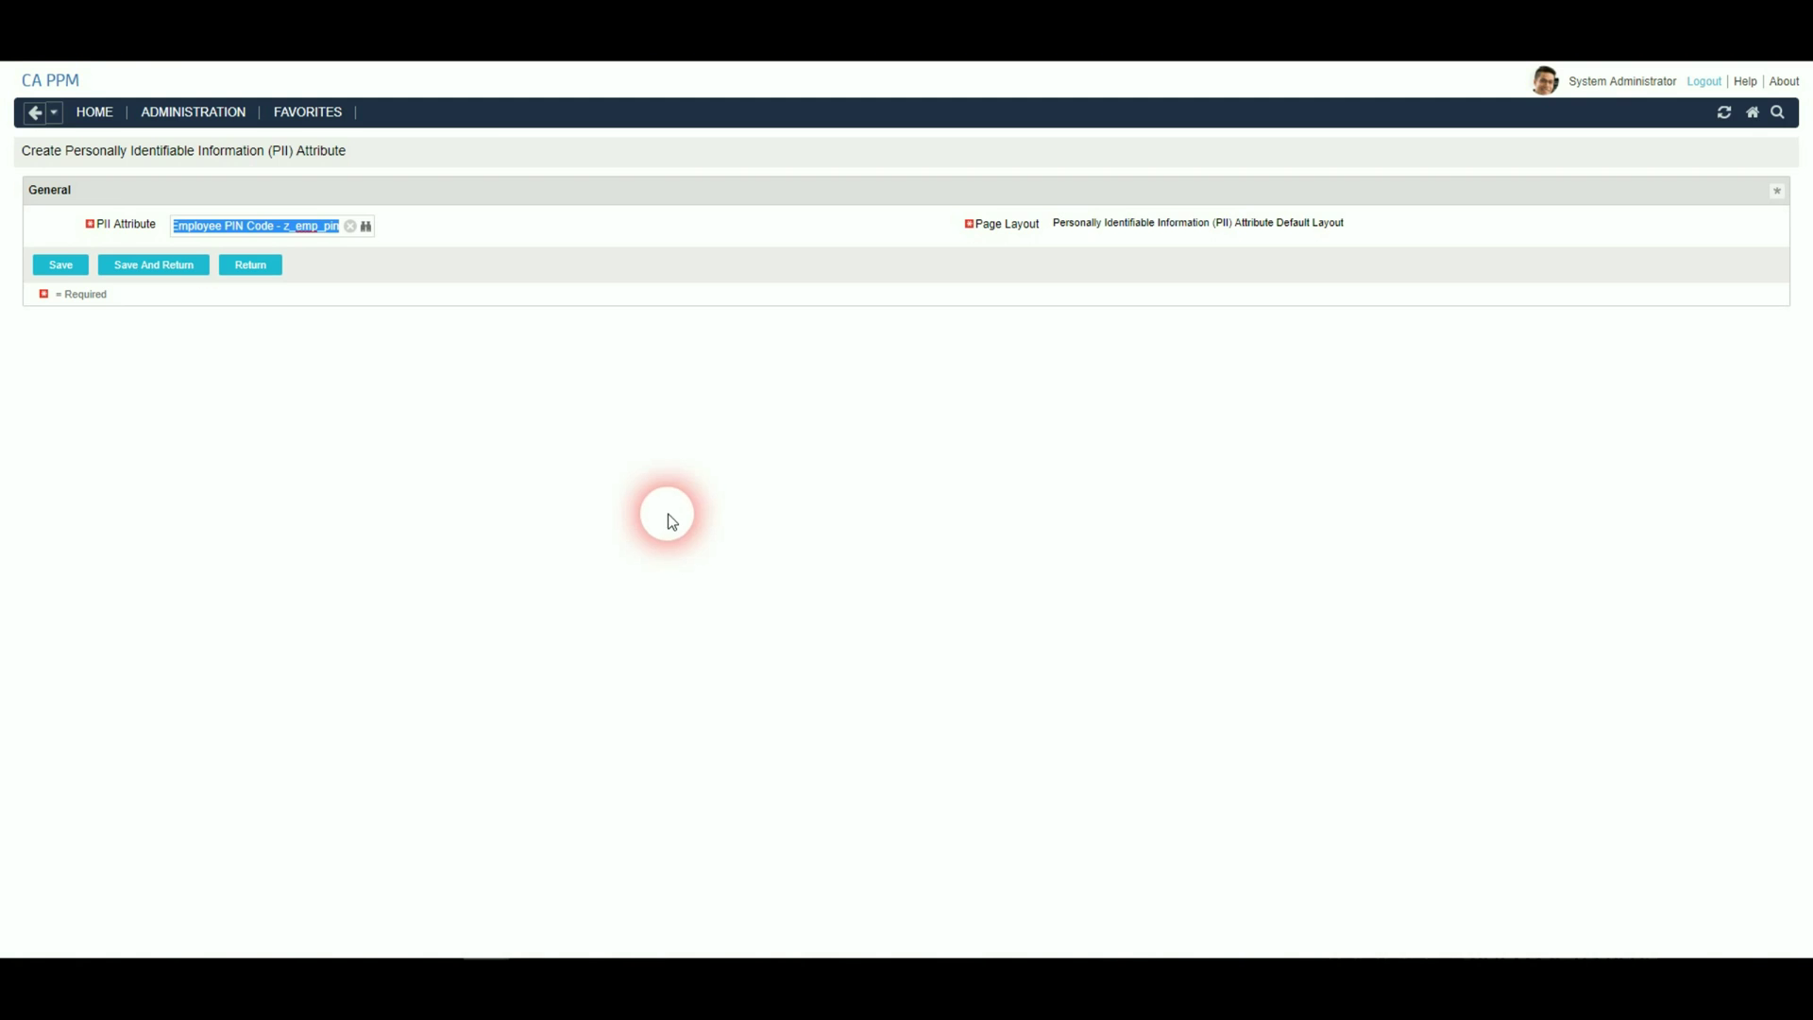
left_click(123, 267)
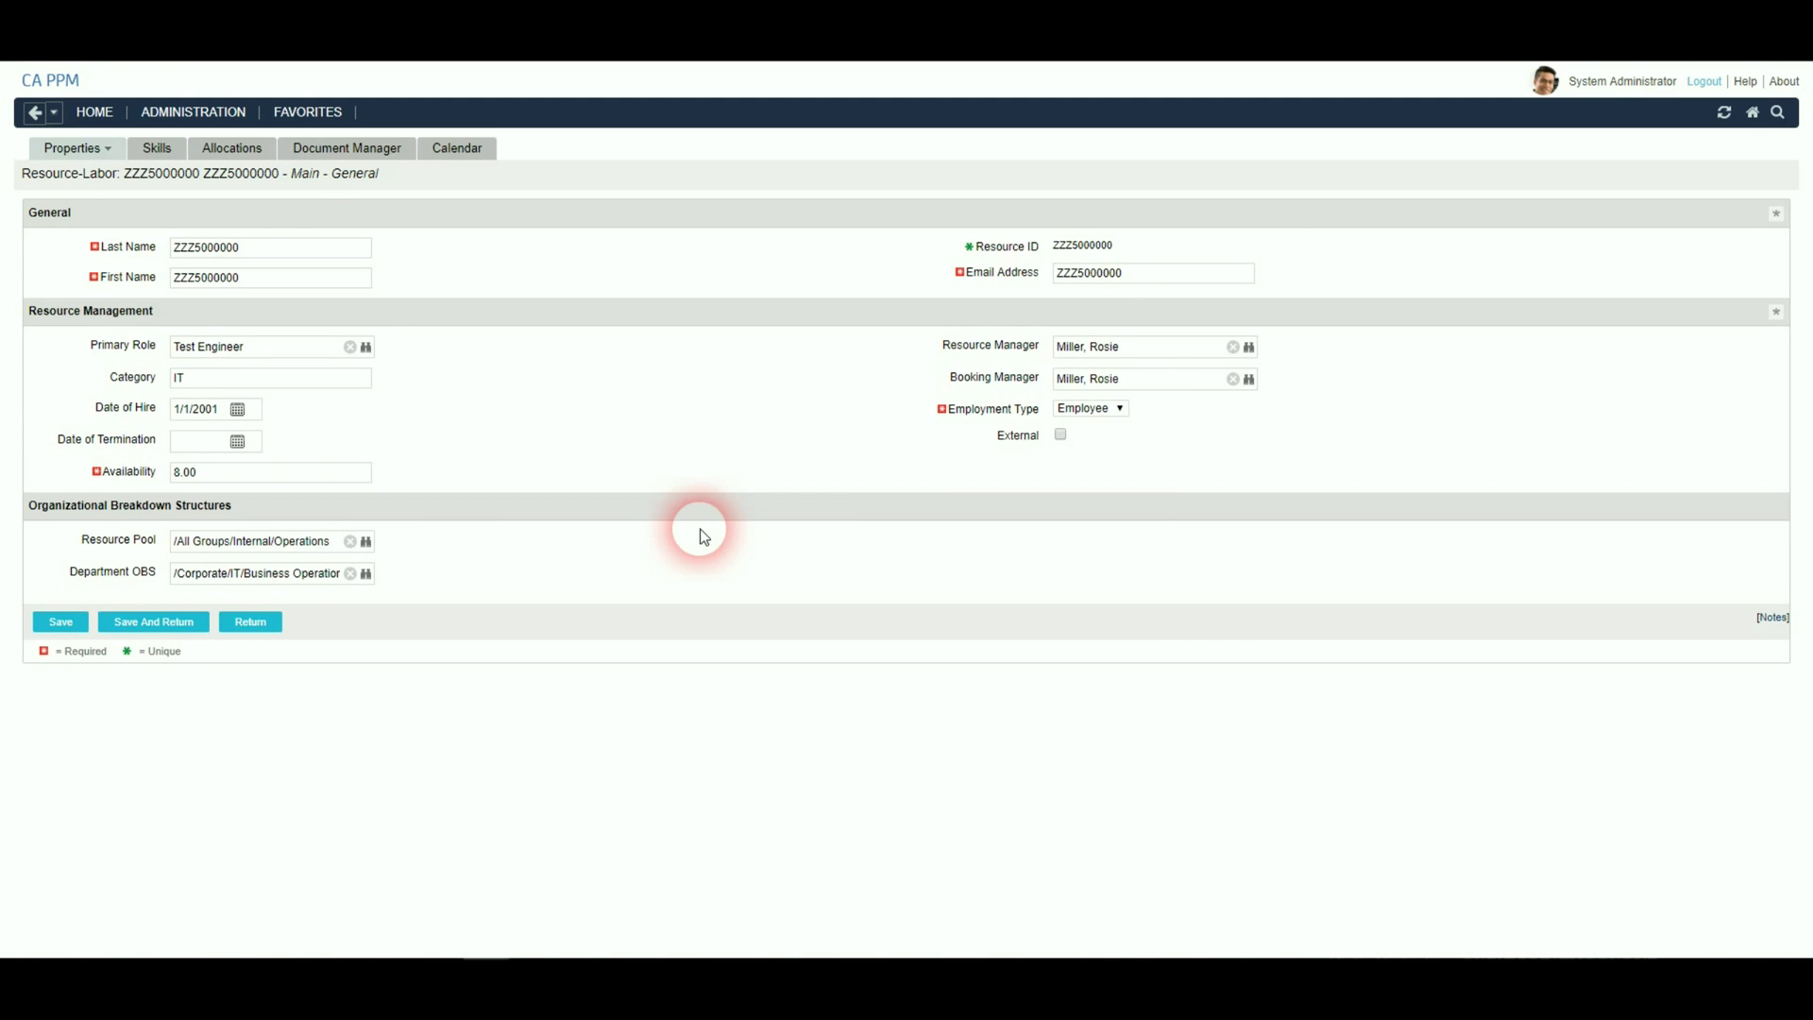